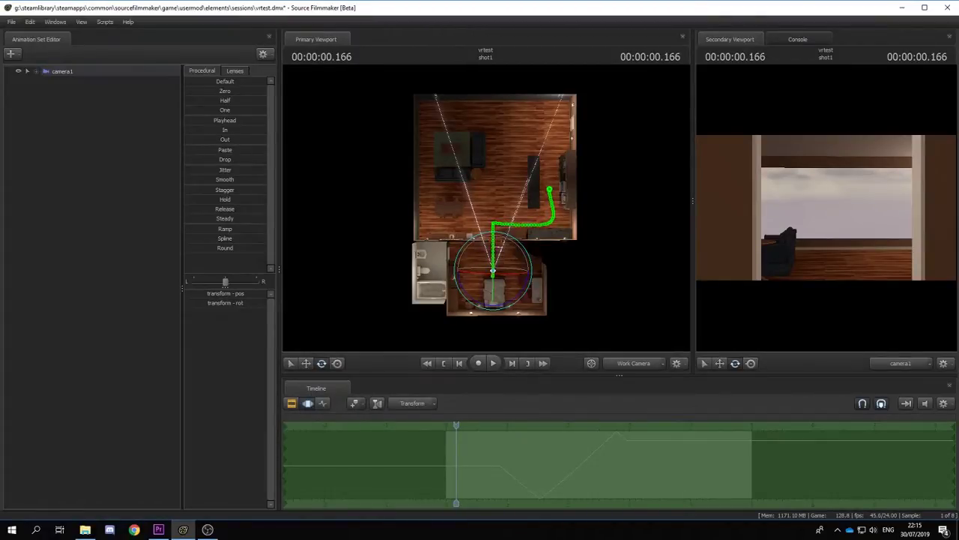
- At 0.583 s, select camera1's rotation control and turn the camera slightly counter-clockwise as seen from above
drag(457, 425, 482, 426)
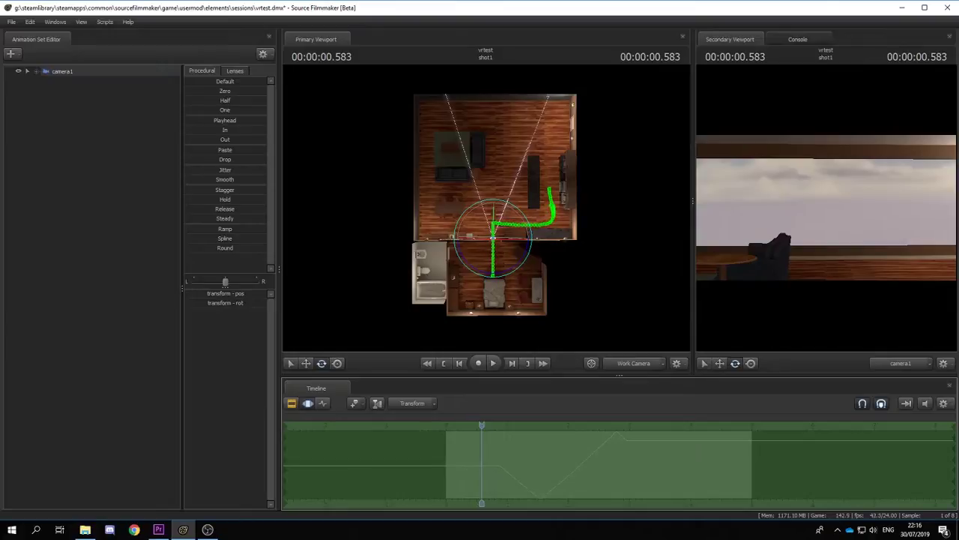
click(225, 303)
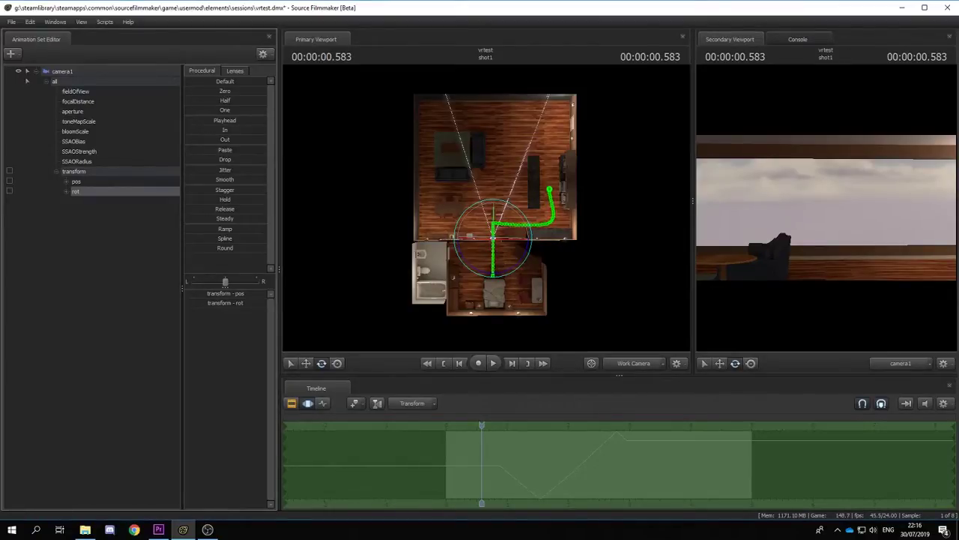
drag(210, 90, 265, 90)
drag(460, 256, 513, 267)
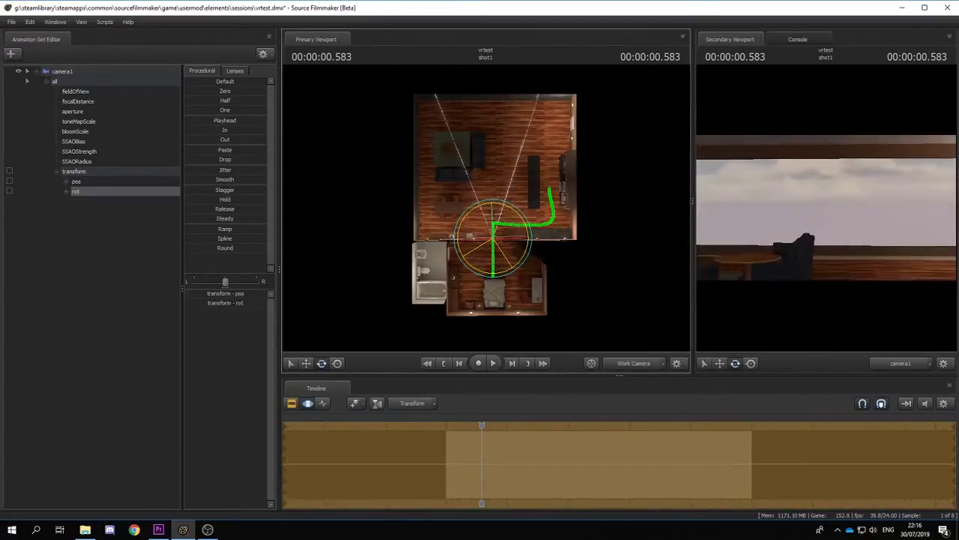
- Switch to the clip editor and trim the end of shot1 to the playhead at 3.000 seconds
key(F2)
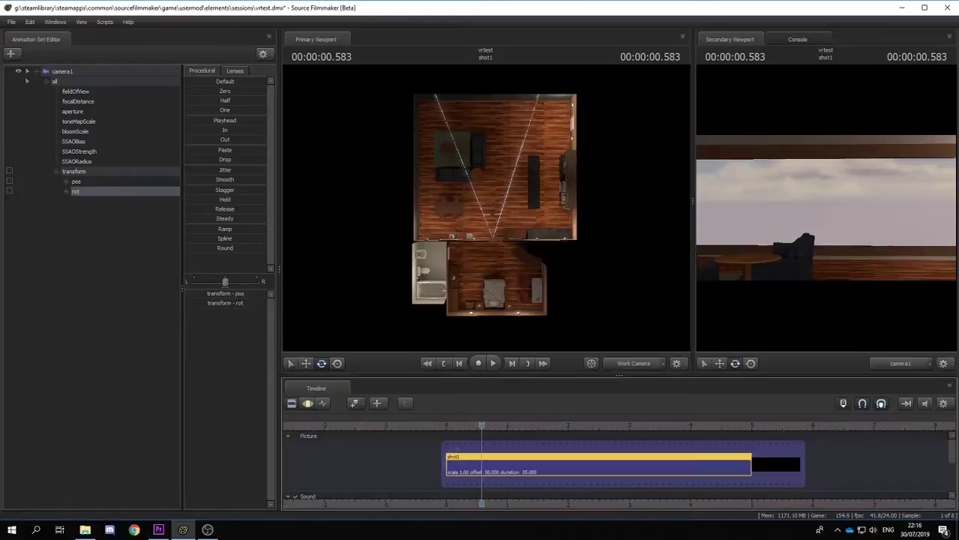
drag(482, 425, 629, 425)
drag(751, 465, 630, 465)
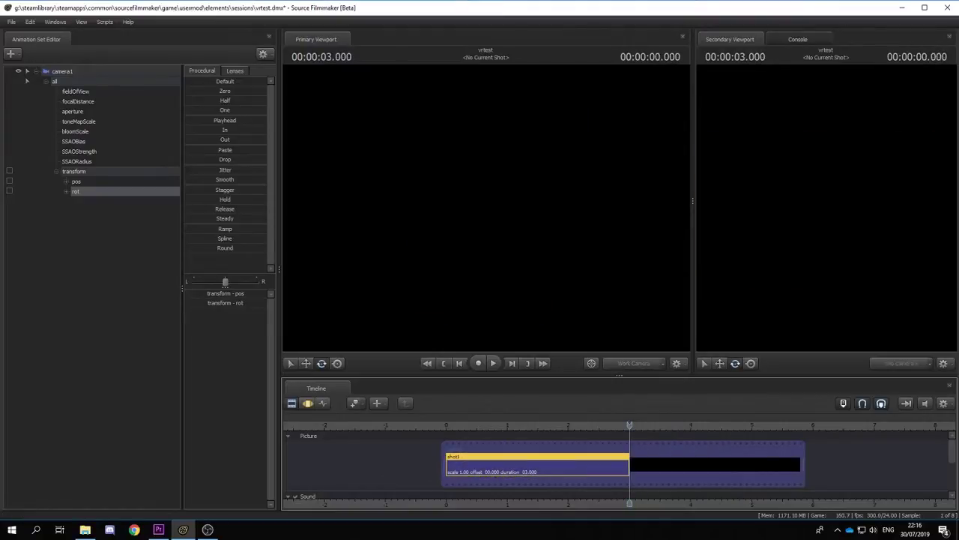
- Step back and forth through the final frames of shot1 to examine where the shot ends around 3 seconds
key(Left)
key(Left)
mouse_move(625, 425)
mouse_down()
mouse_move(615, 425)
mouse_move(628, 425)
mouse_up()
key(Right)
key(Left)
key(Left)
key(Left)
key(Left)
key(Left)
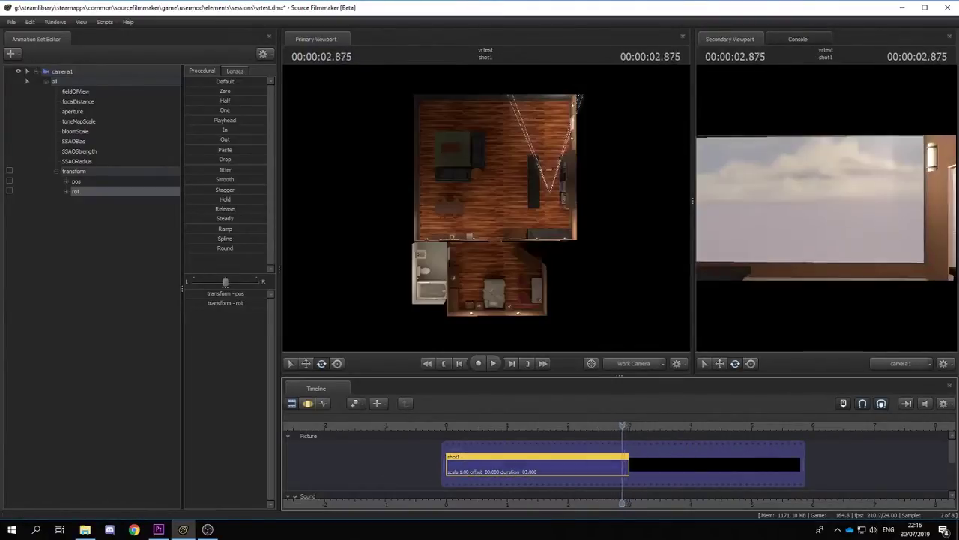
key(Right)
key(Right)
key(Right)
key(Right)
key(Right)
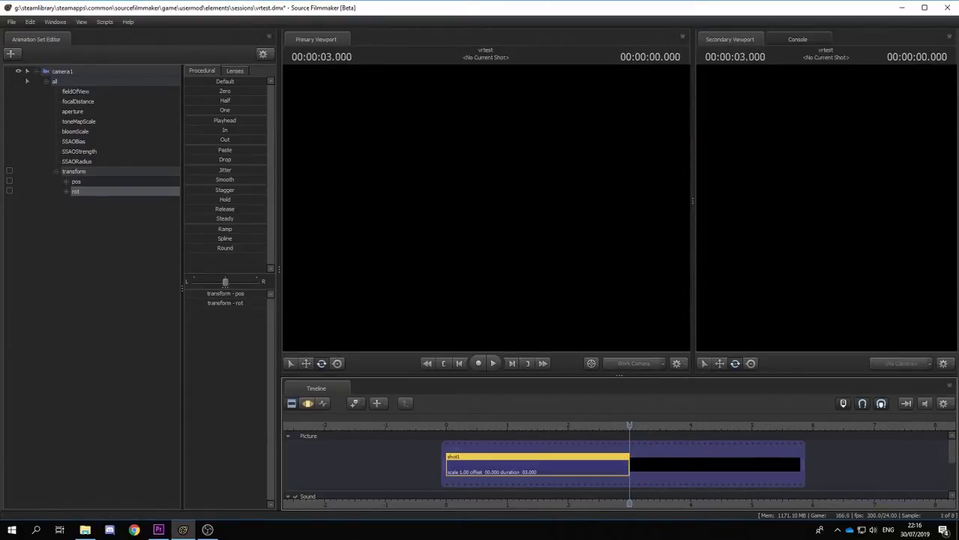
key(Right)
key(Left)
key(Left)
key(Left)
key(Right)
key(Right)
key(Left)
key(Left)
key(Left)
key(Left)
key(Left)
key(Left)
key(Left)
key(Left)
key(Left)
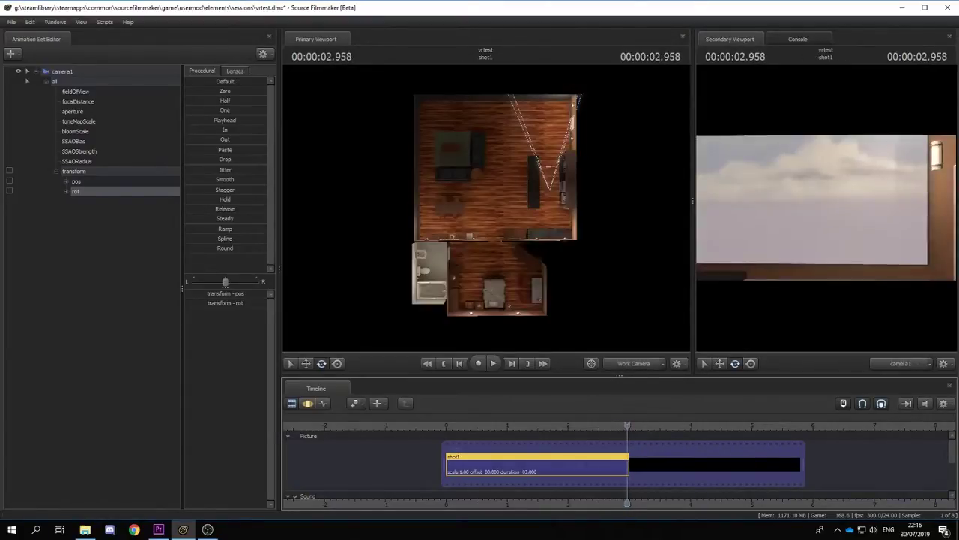
key(Left)
key(Left)
key(Left)
key(Left)
key(Left)
key(Left)
key(Left)
key(Left)
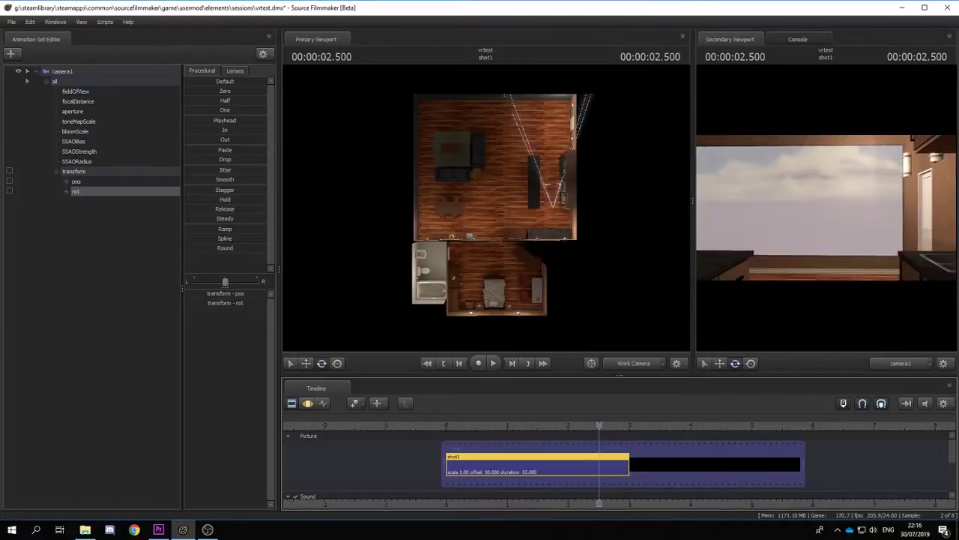
key(Right)
key(Right)
key(Right)
key(Right)
key(Right)
key(Right)
key(Right)
key(Right)
key(Right)
key(Right)
key(Right)
key(Right)
key(Right)
key(Right)
key(Right)
key(Right)
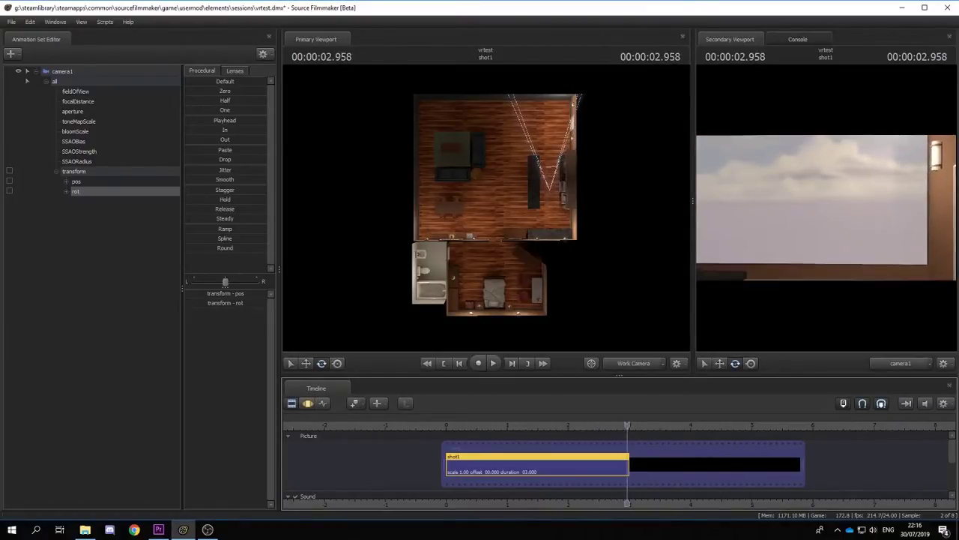
key(Right)
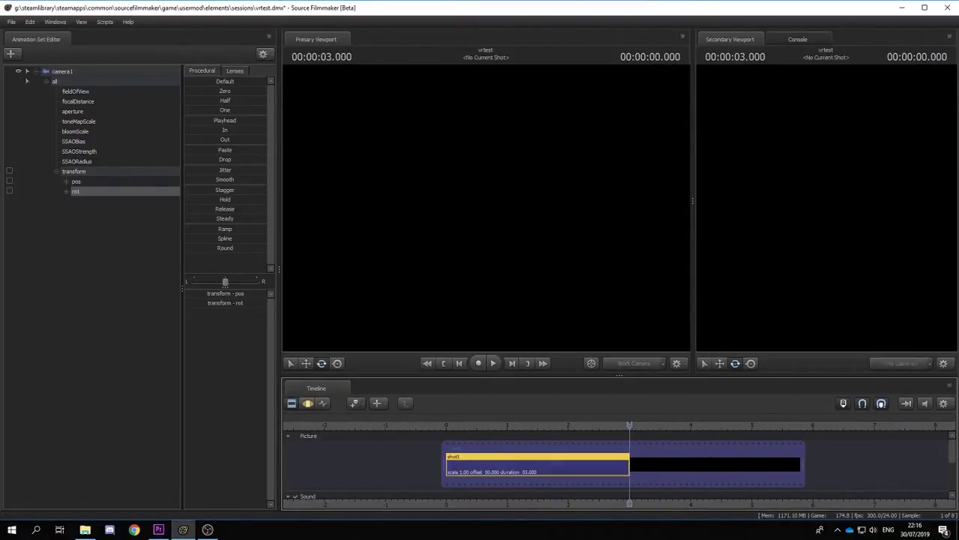
key(Left)
key(Left)
key(Left)
key(Left)
key(Left)
key(Left)
key(Left)
key(Left)
key(Left)
key(Left)
key(Left)
key(Left)
key(Left)
drag(597, 463, 627, 463)
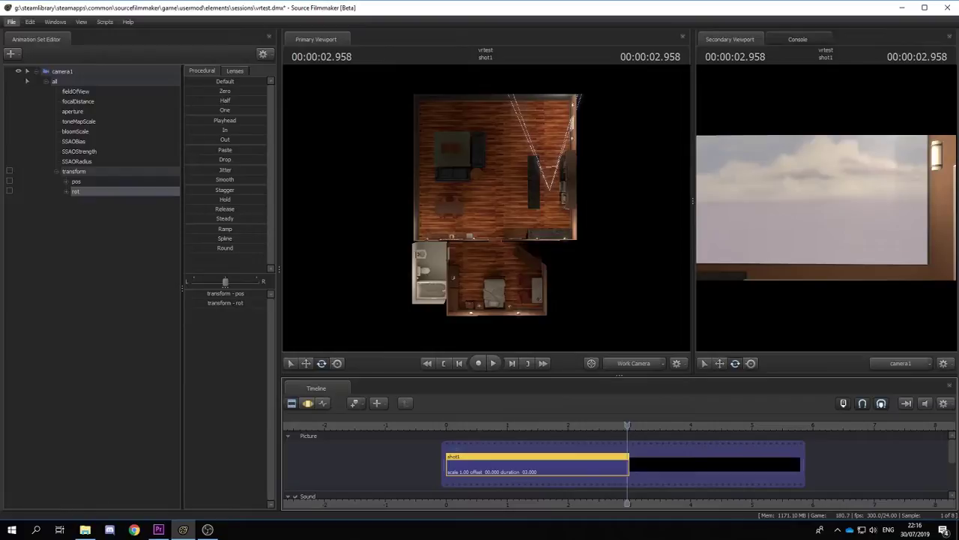
- Save the session and launch SFMPanoramaTool.exe from the usermod elements PanoramaTool folder
click(11, 22)
click(21, 50)
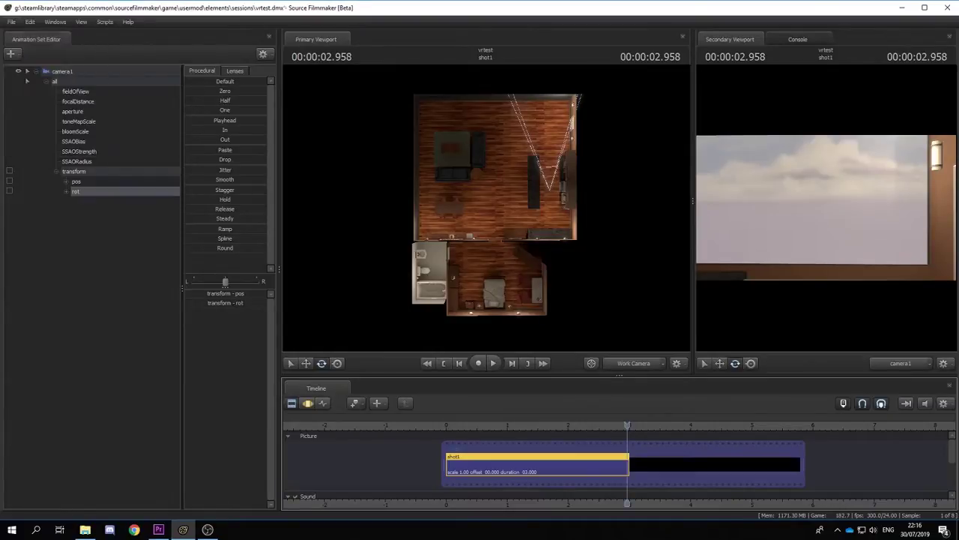
click(85, 529)
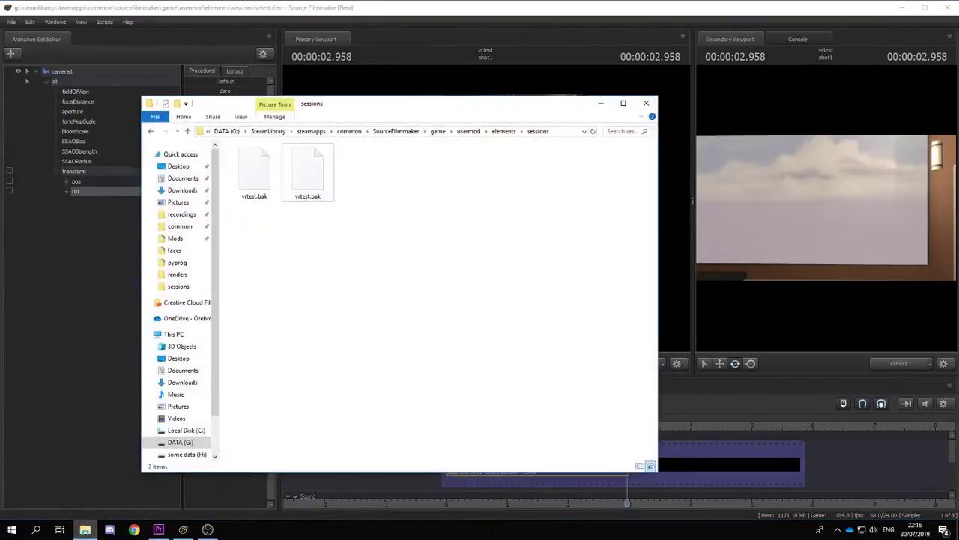
key(alt+Up)
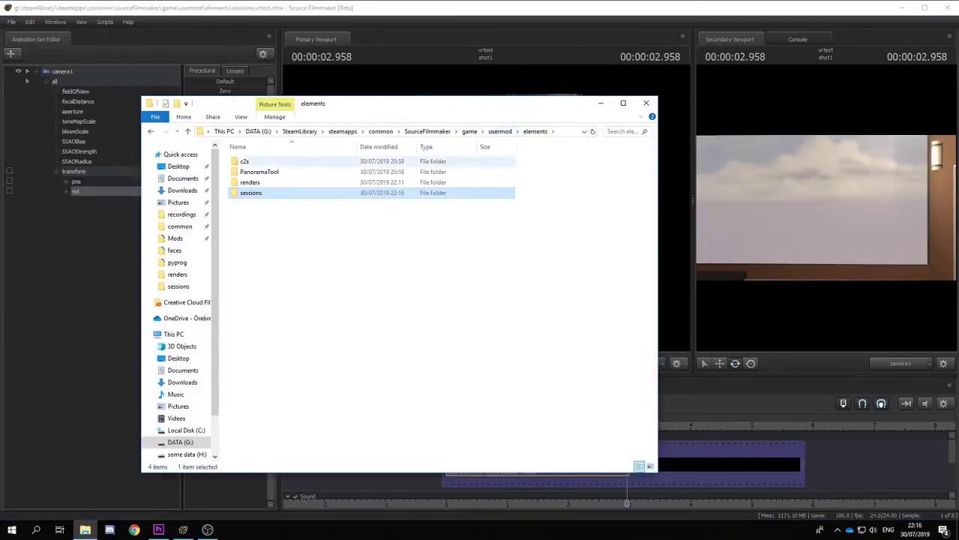
double_click(260, 172)
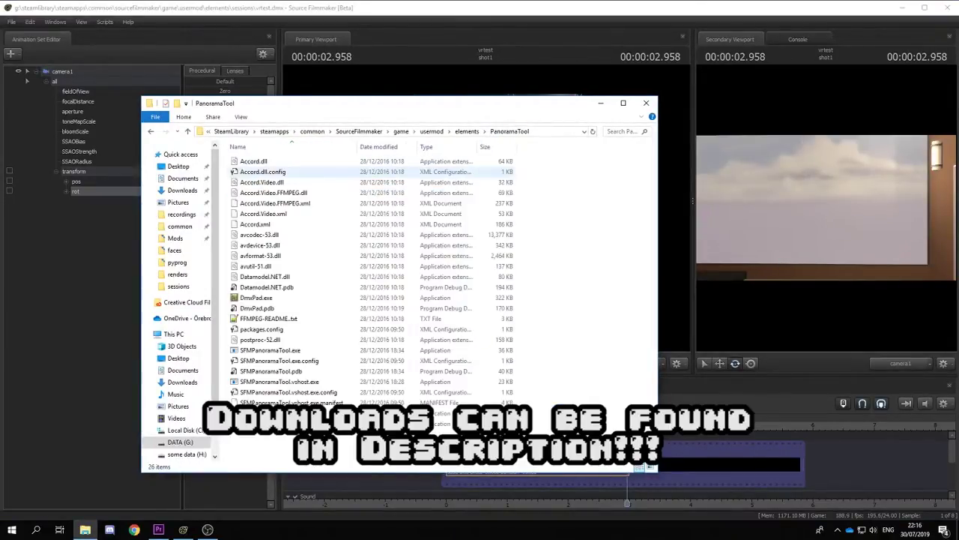
double_click(271, 350)
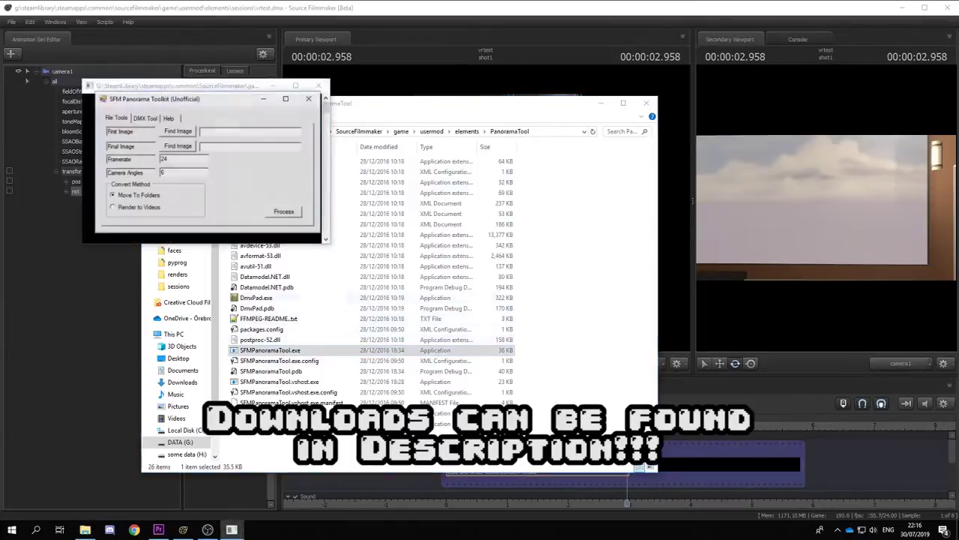
- Import vrtest.dmx from the sessions folder into the panorama toolkit's DMX Tool
click(145, 117)
click(125, 151)
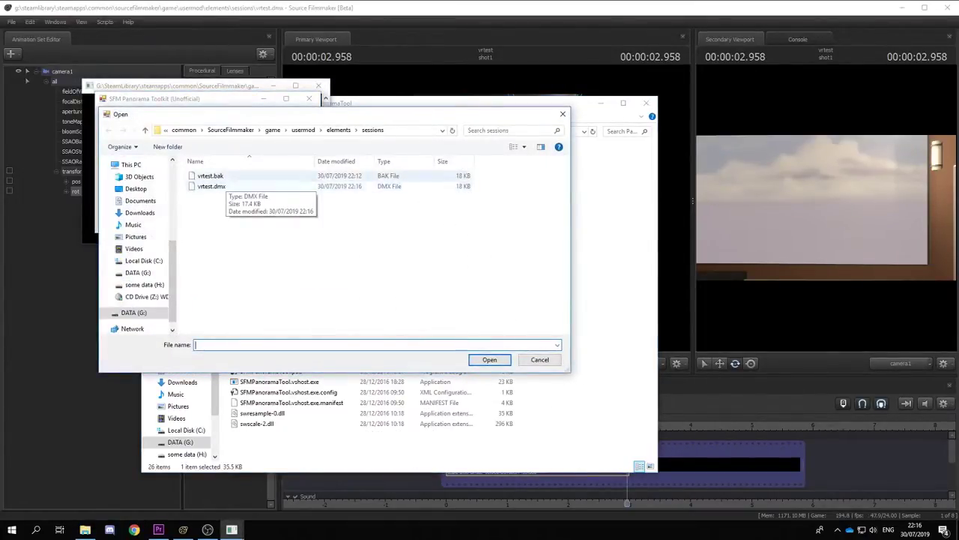
click(225, 176)
double_click(225, 185)
- Set the export file to vrtest-fix.dmx in the sessions folder and convert the session
click(125, 165)
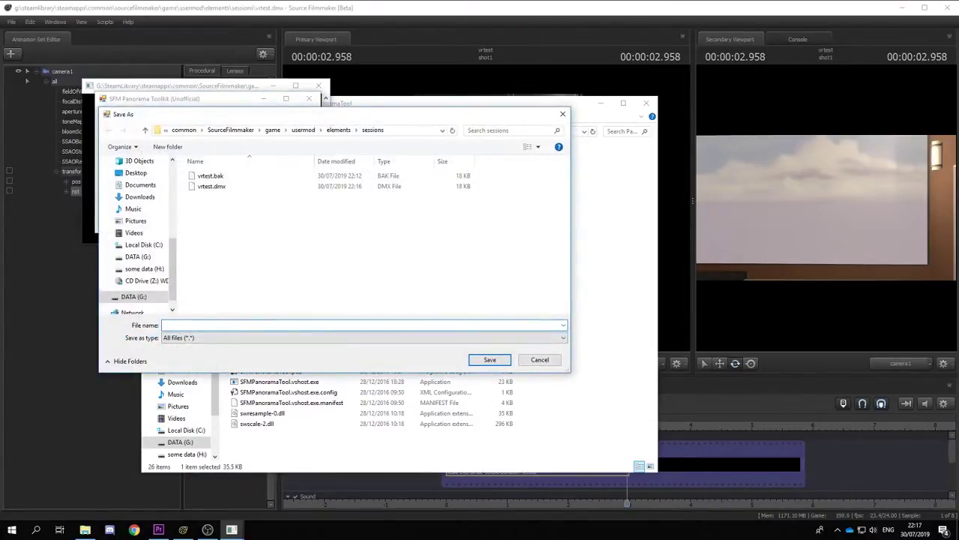
text(vrtest-fix.dmx)
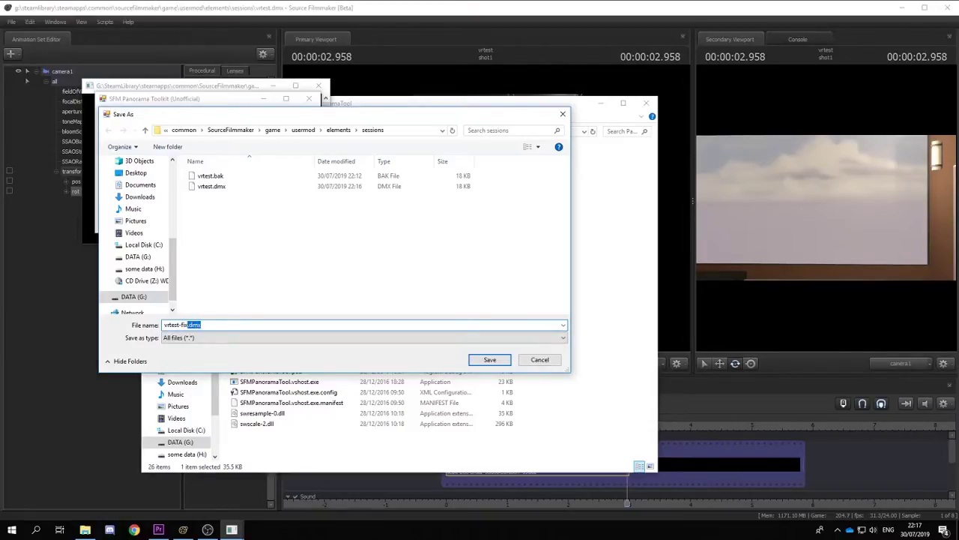
click(489, 360)
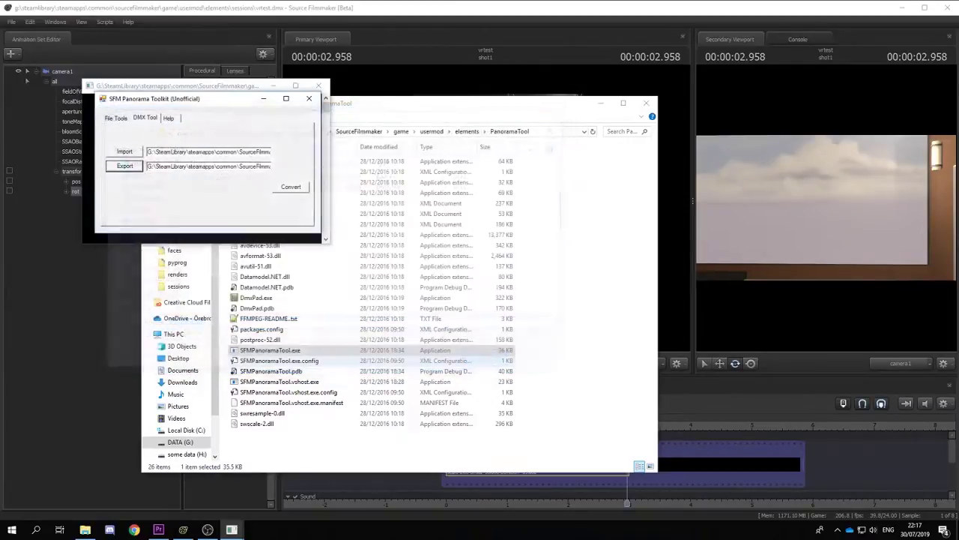
click(291, 187)
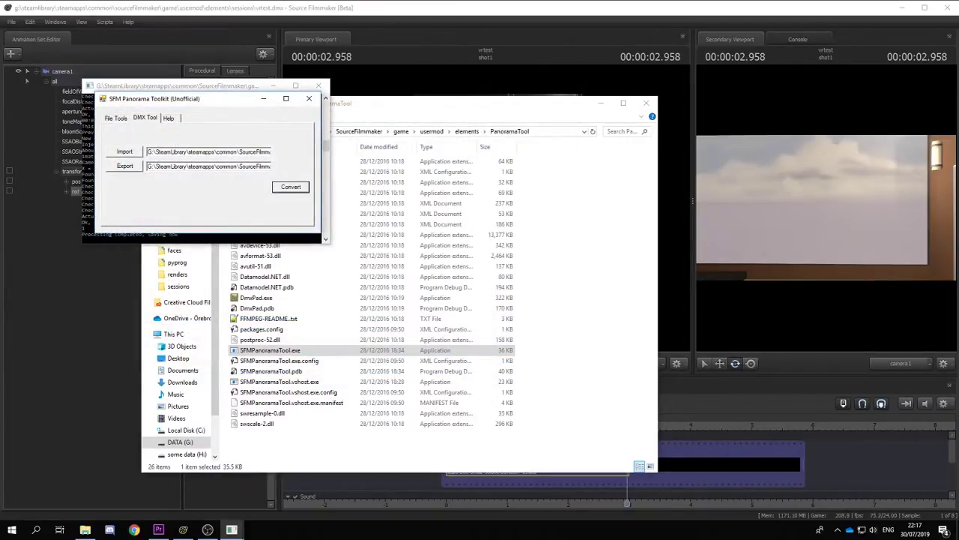
click(309, 98)
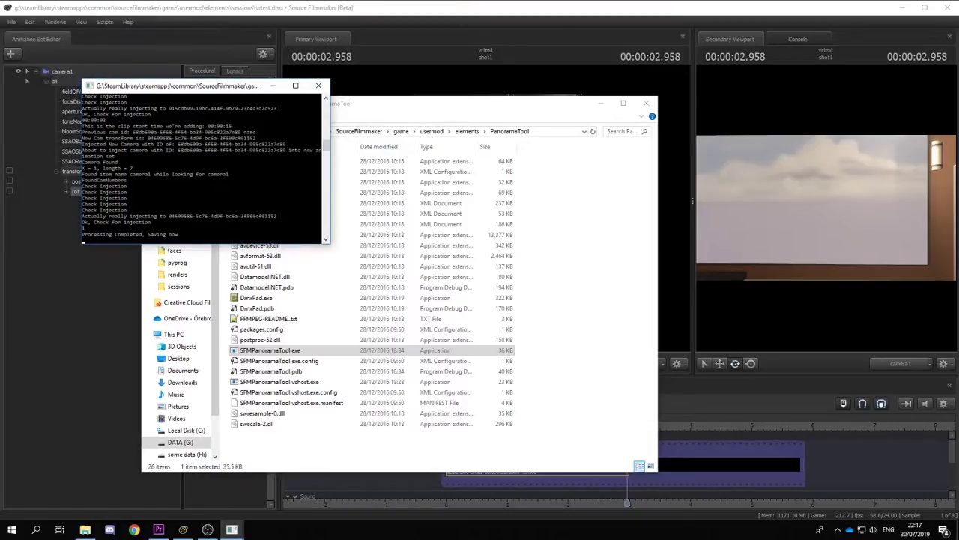
- Switch back to Source Filmmaker, open vrtest-fix.dmx and extend the parent sequence clip to cover all shots through shot1_5
click(83, 329)
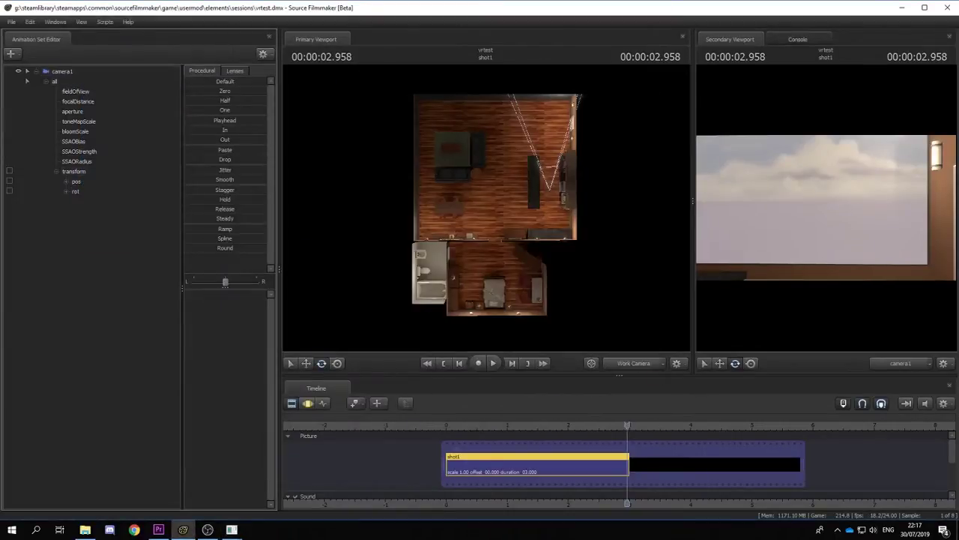
click(11, 22)
click(22, 41)
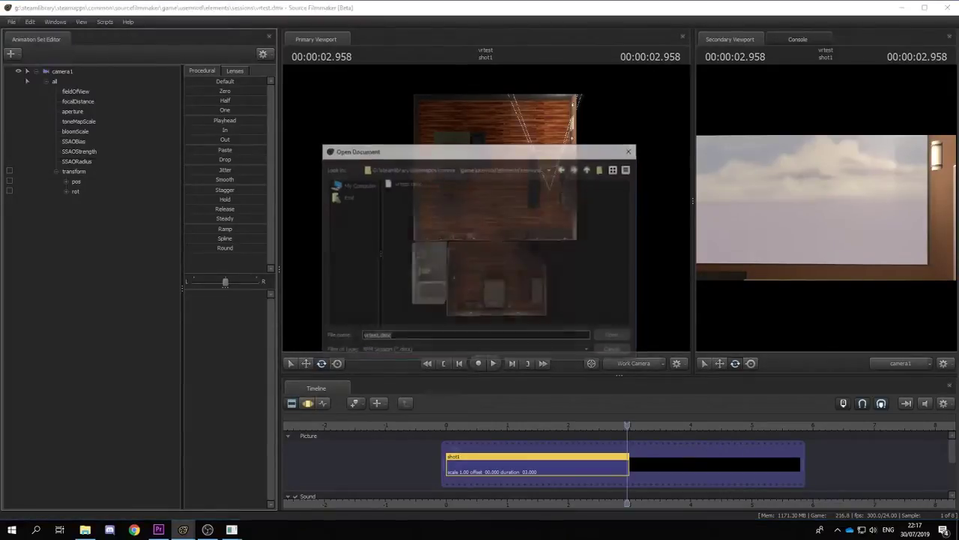
double_click(410, 183)
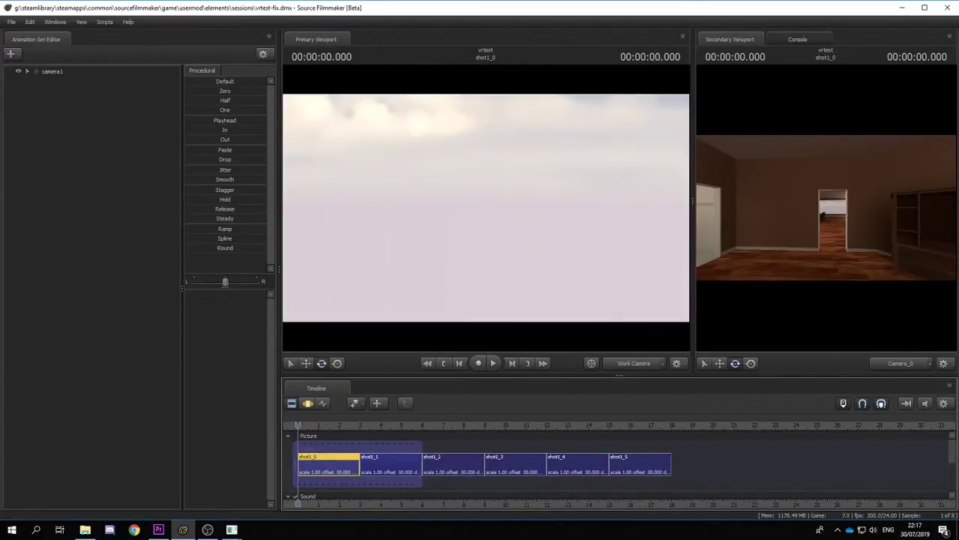
drag(427, 482, 694, 482)
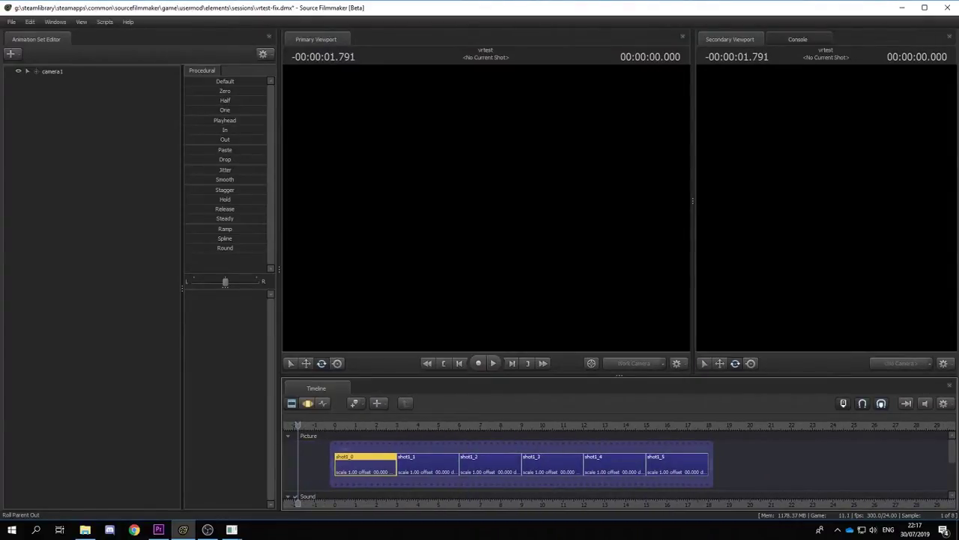
- Start a movie export, saving the session changes, and configure it as a PNG image sequence without a separate WAV file
click(11, 22)
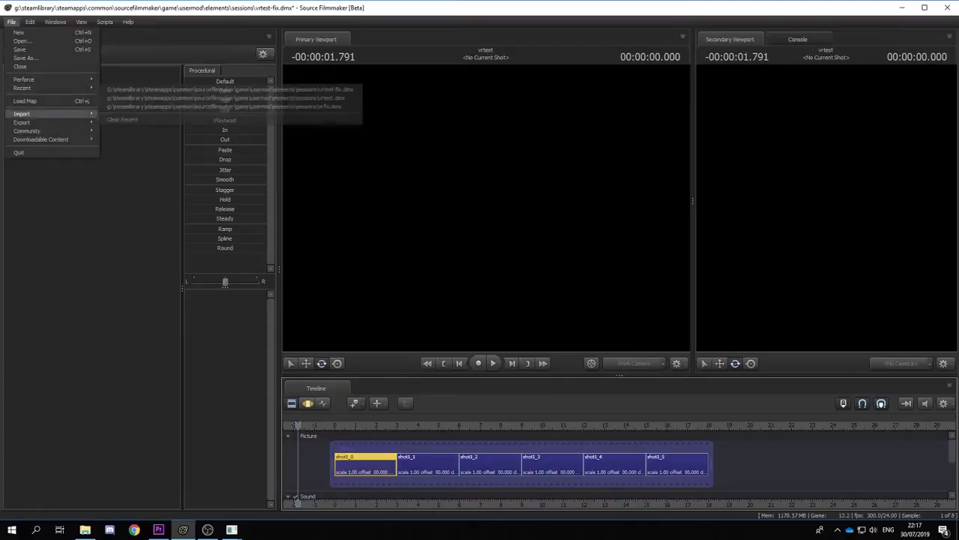
mouse_move(34, 122)
click(117, 123)
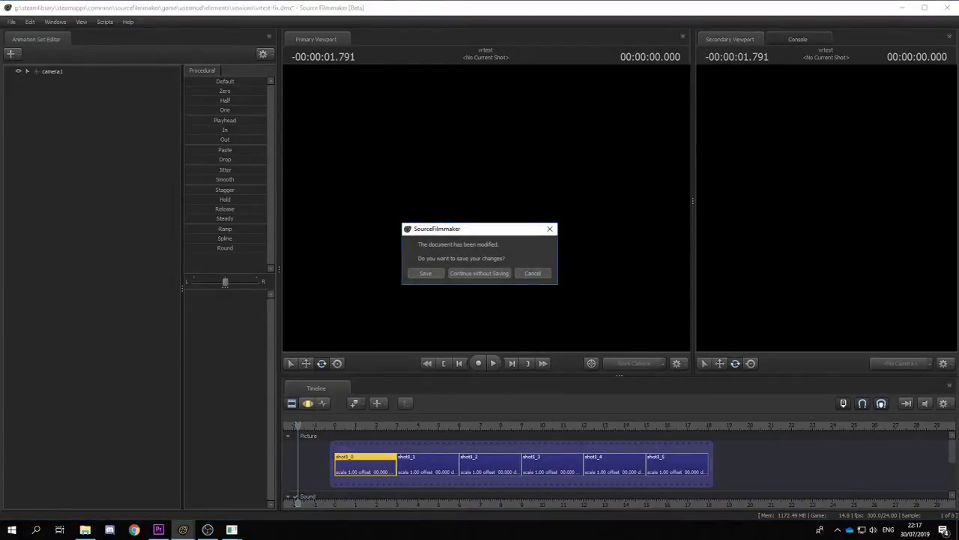
click(426, 274)
click(393, 229)
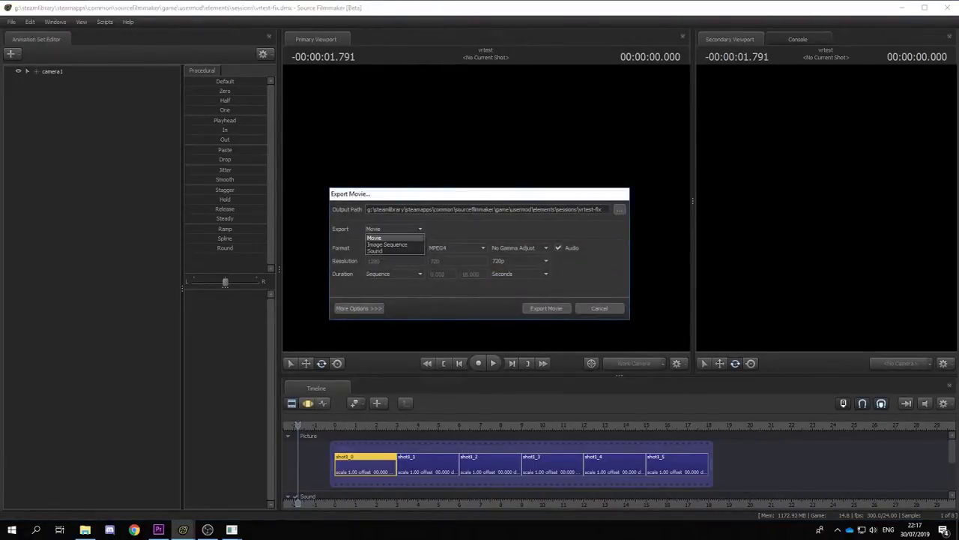
click(390, 243)
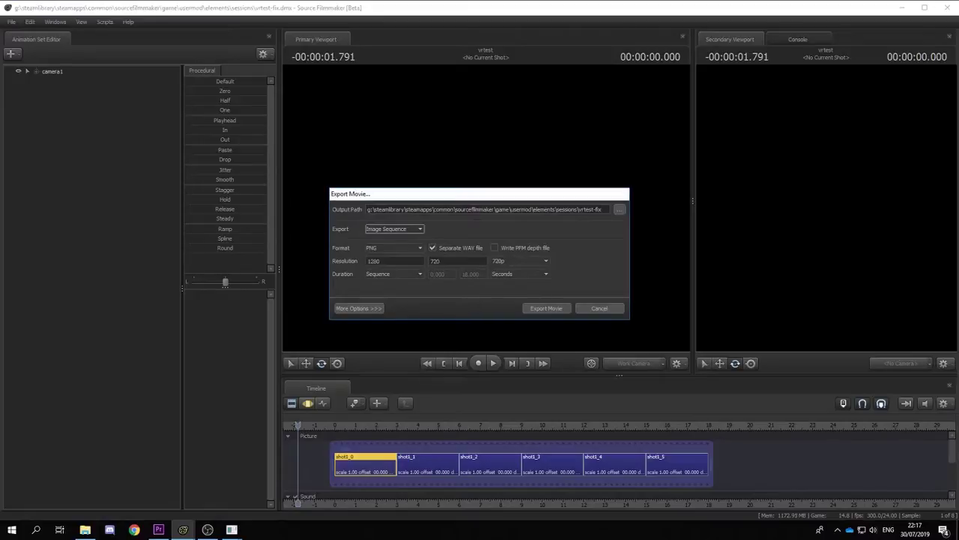
click(433, 248)
- Set the output file to mymovie in the renders folder and export the image sequence
click(619, 210)
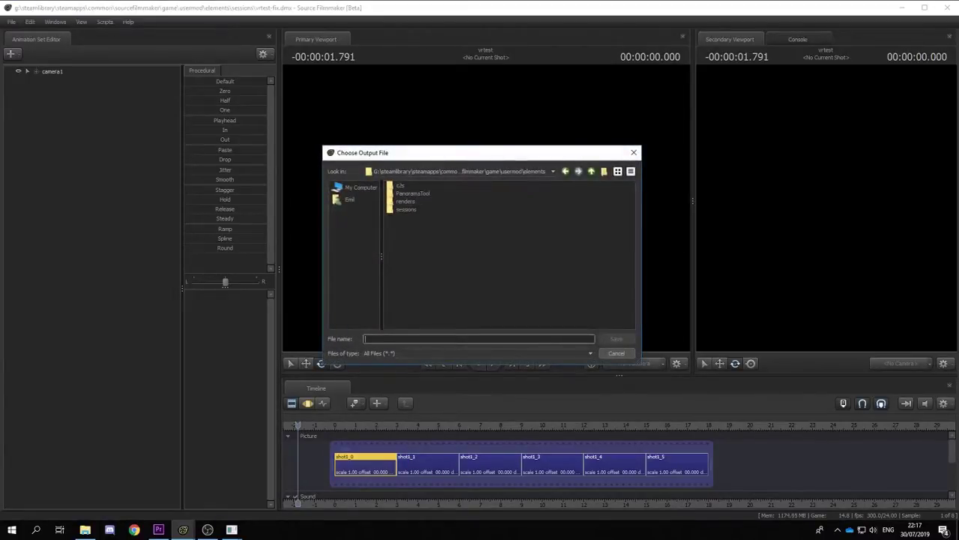
double_click(405, 202)
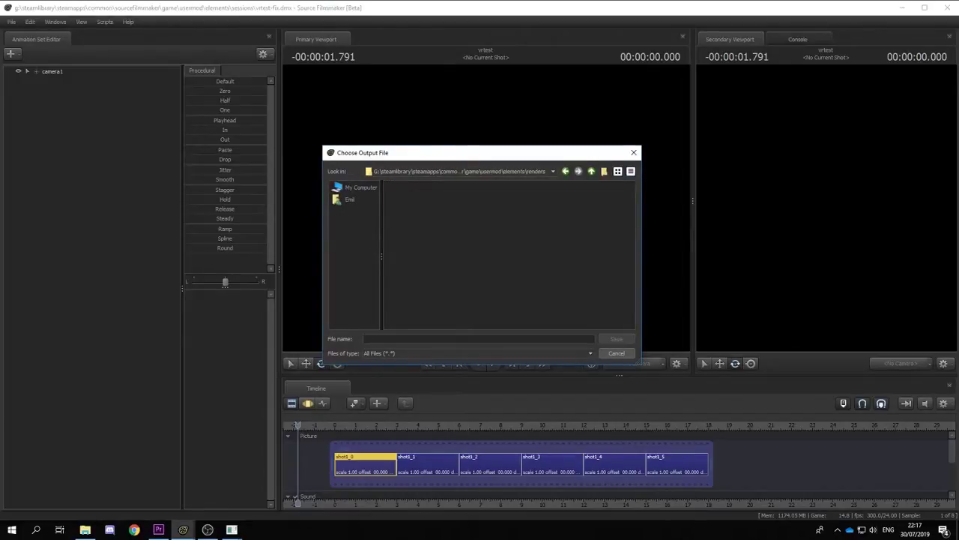
click(479, 339)
text(mymovie)
key(Return)
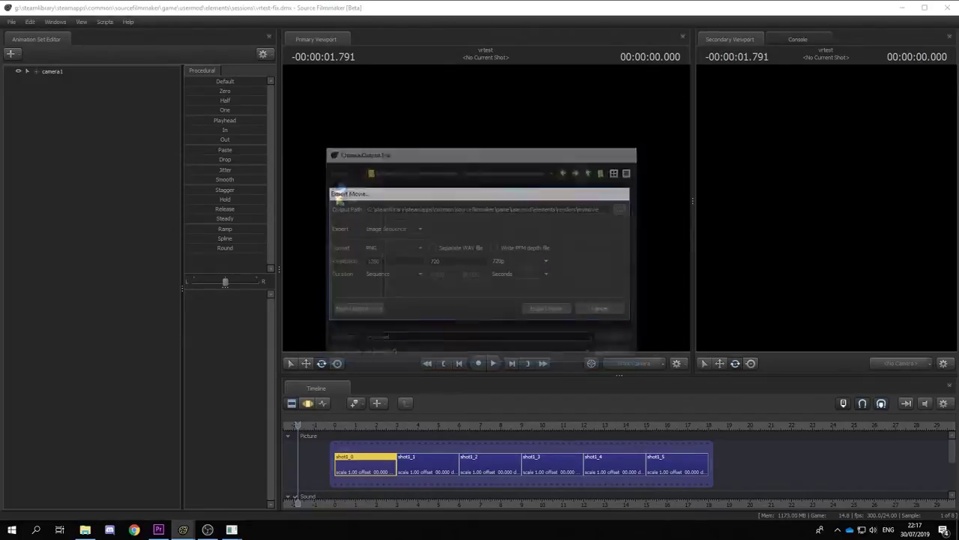
key(Return)
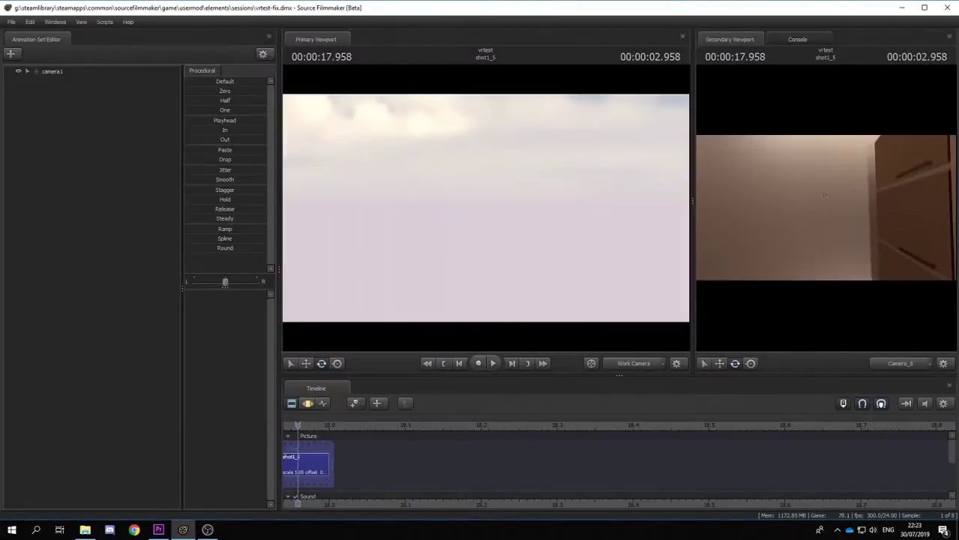
- Switch to File Explorer and launch SFMcube2sphere.exe from the c2s folder inside elements
click(85, 529)
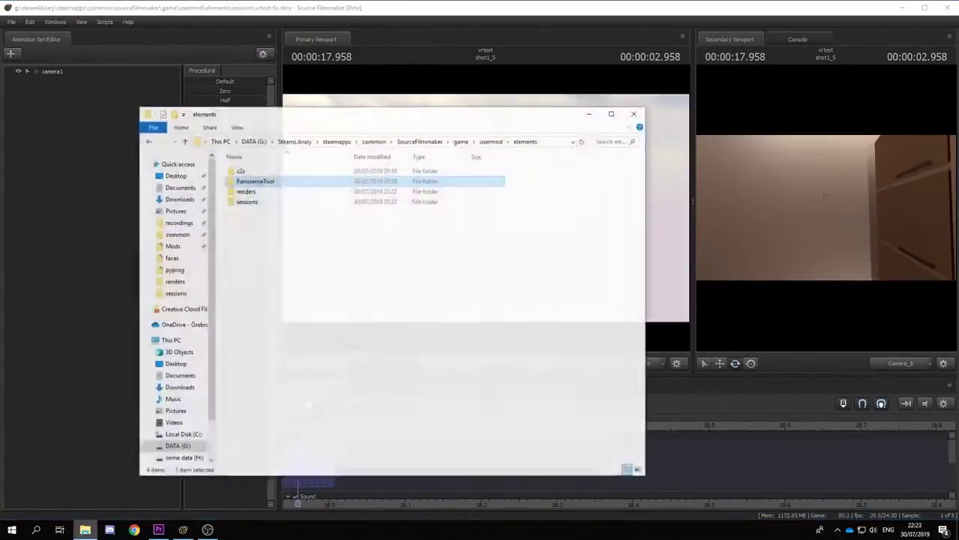
drag(317, 278, 327, 310)
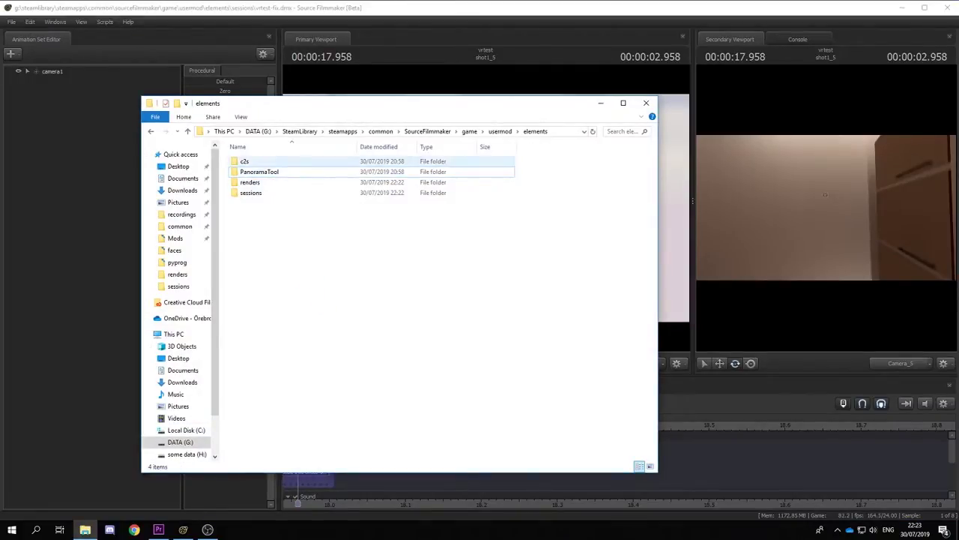
double_click(245, 161)
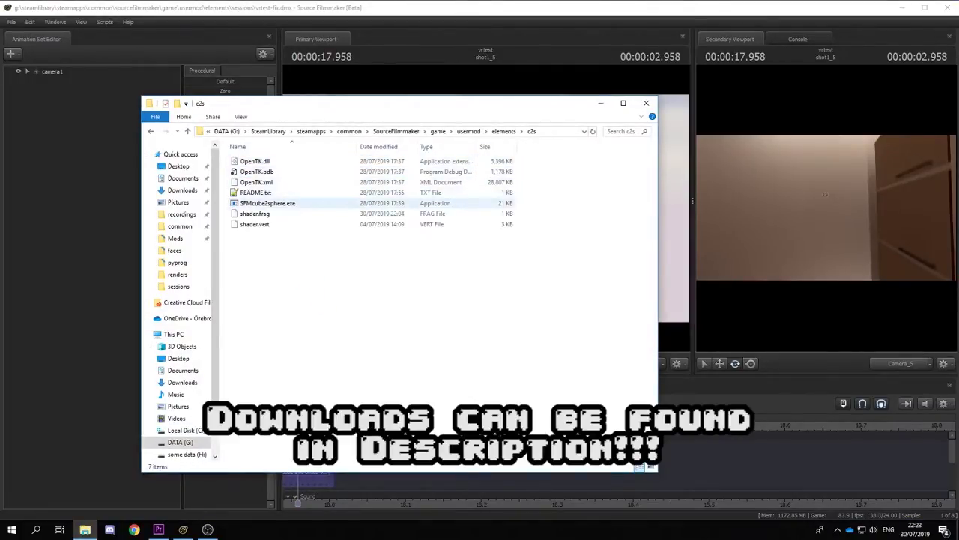
double_click(264, 204)
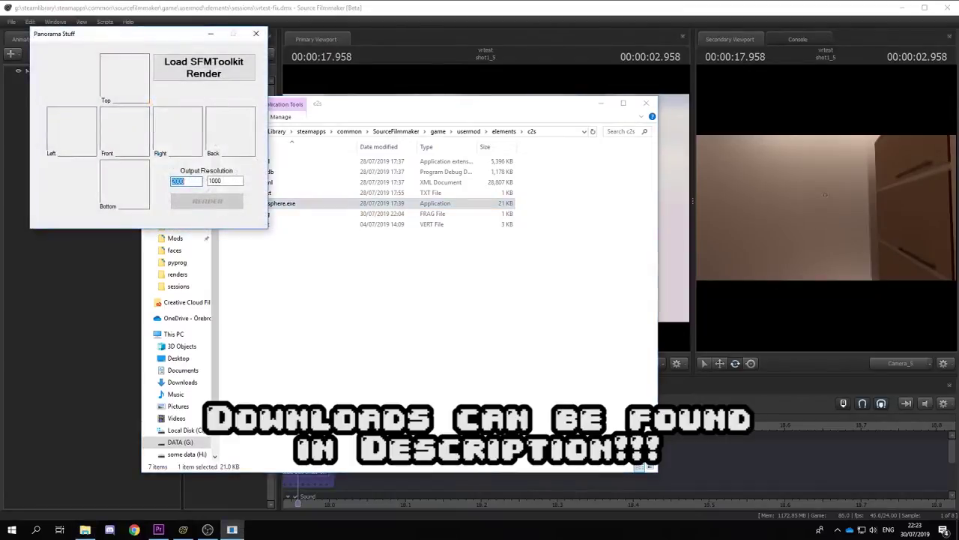
- Load the SFMToolkit render from the usermod\elements\renders folder into the panorama converter
click(204, 69)
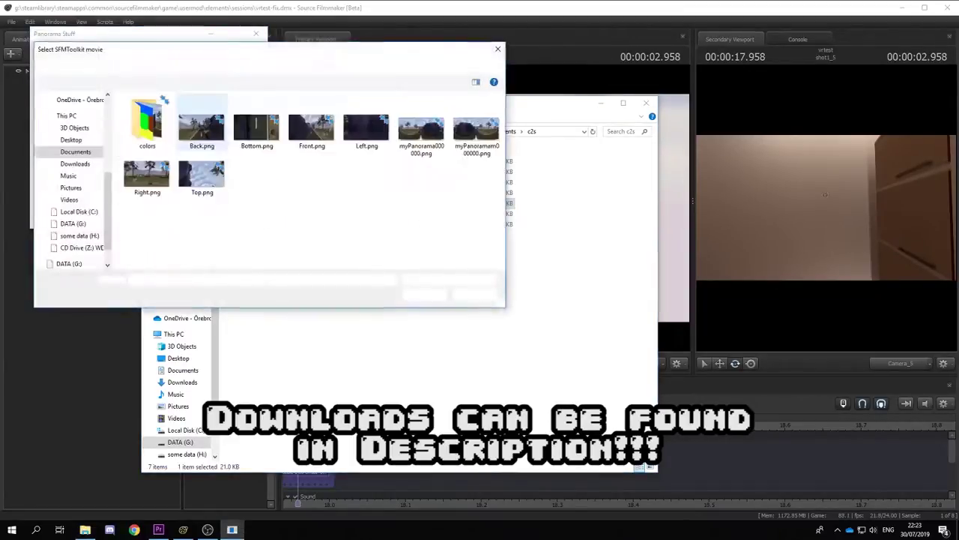
click(362, 66)
text(G:\SteamLibrary\steamapps\common\SourceFilmmaker\game\usermod\elements\renders)
key(Return)
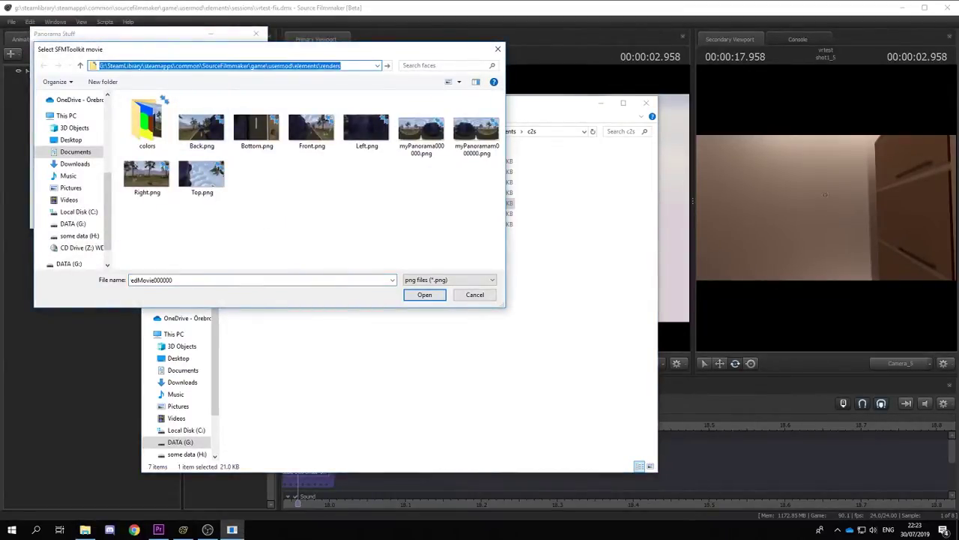
double_click(147, 130)
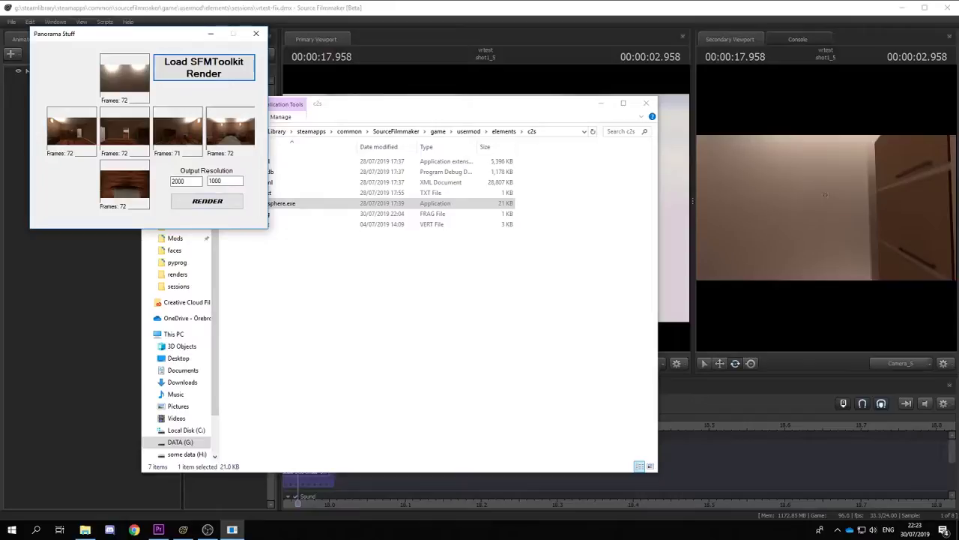
- Render the panorama frames as myPanorama into a new folder named out inside renders
click(206, 203)
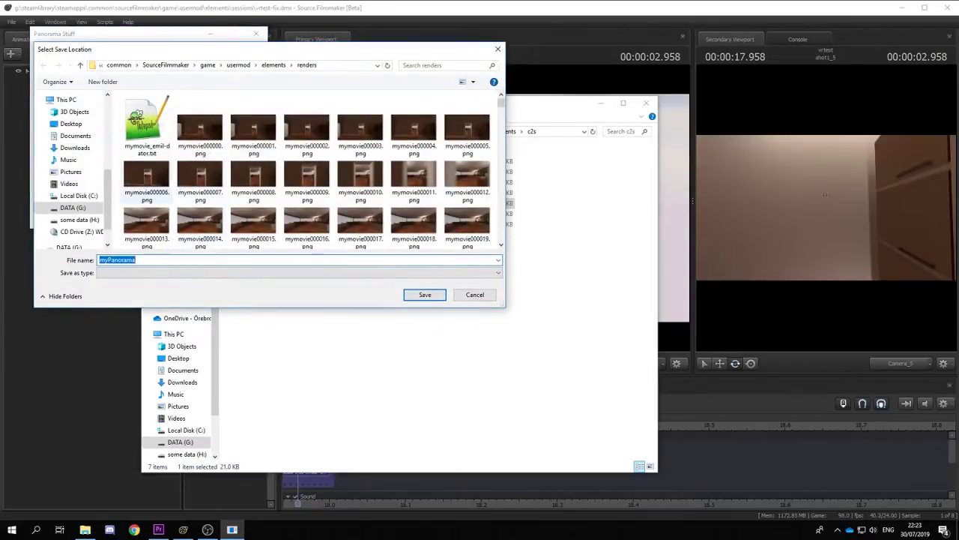
right_click(118, 153)
click(146, 331)
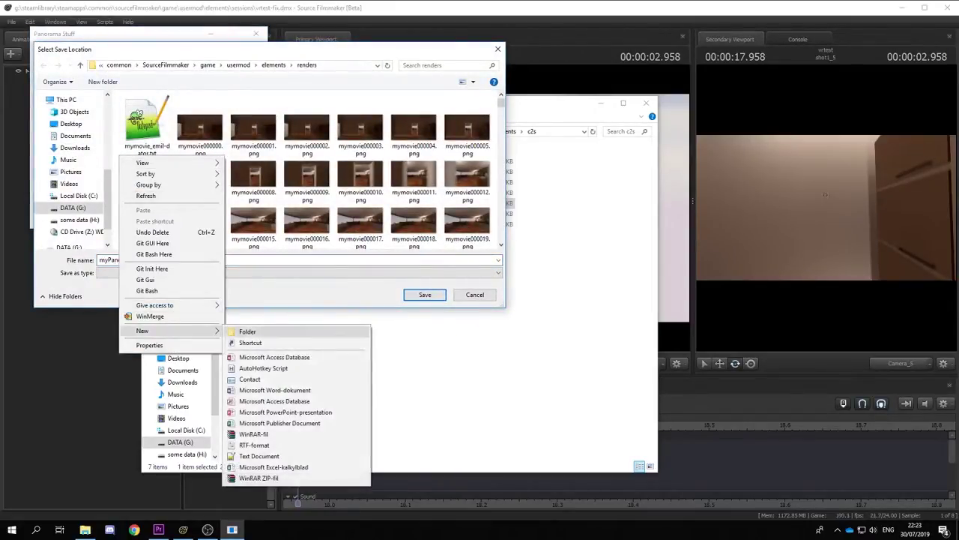
click(246, 331)
text(ou)
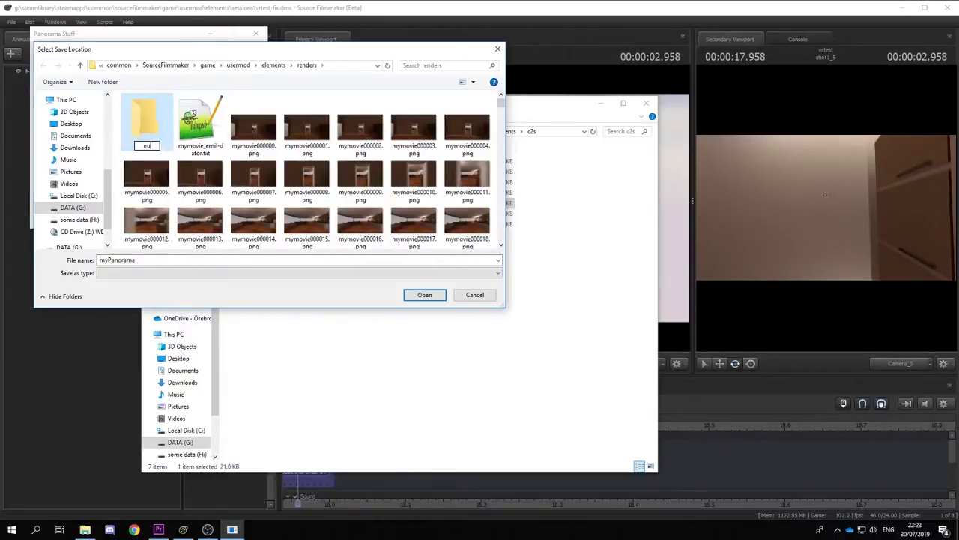
text(t)
key(Return)
key(Return)
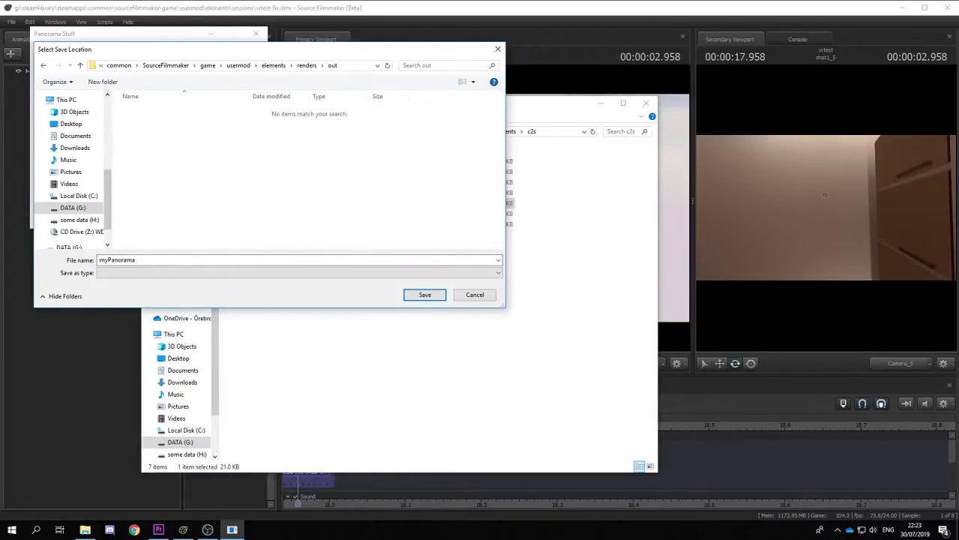
key(Return)
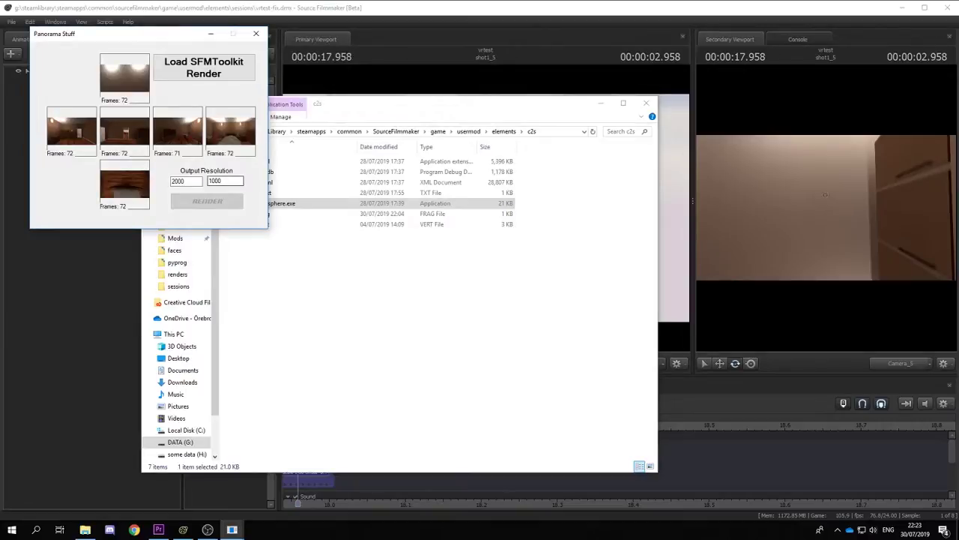
drag(126, 36, 123, 100)
drag(80, 52, 72, 83)
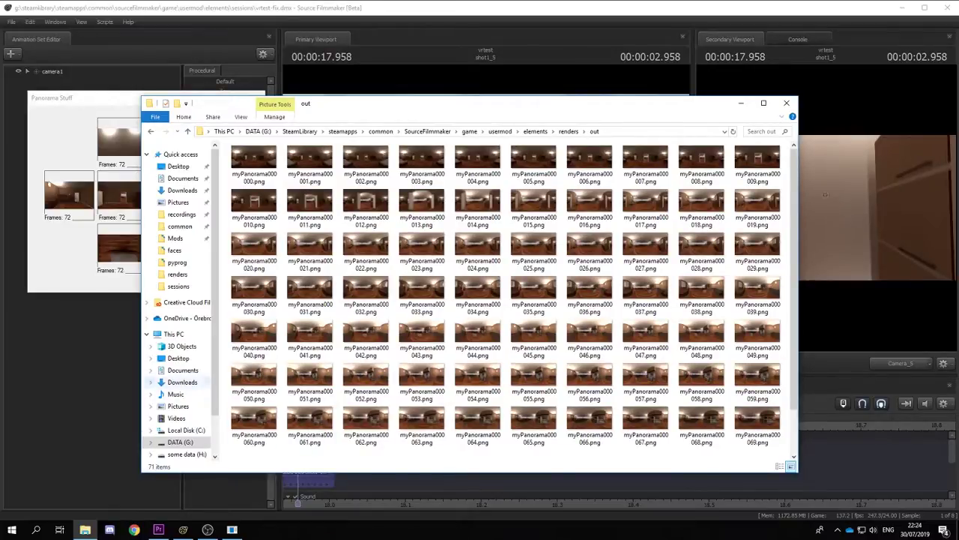
- Switch to Adobe Premiere Pro and import myPanorama000000.png from the out folder as an image sequence
click(159, 529)
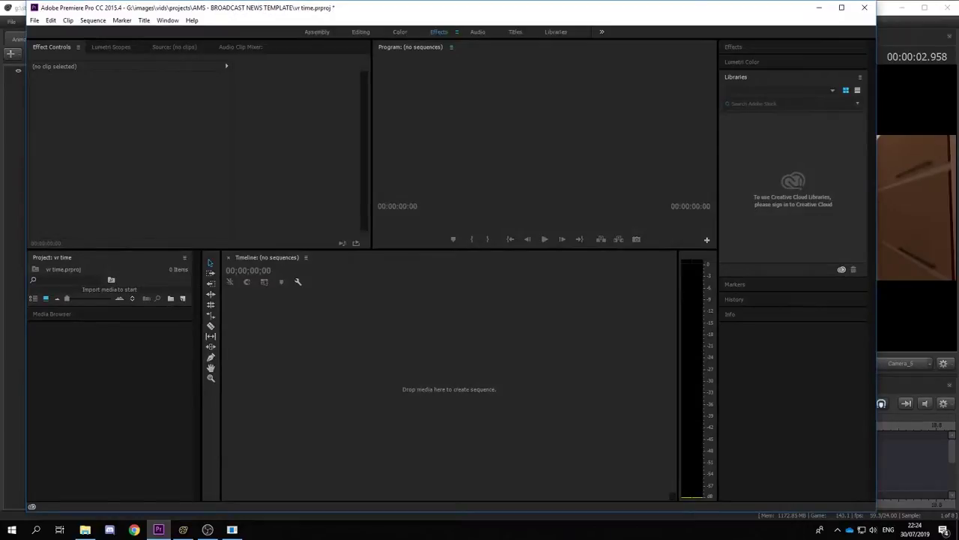
double_click(109, 289)
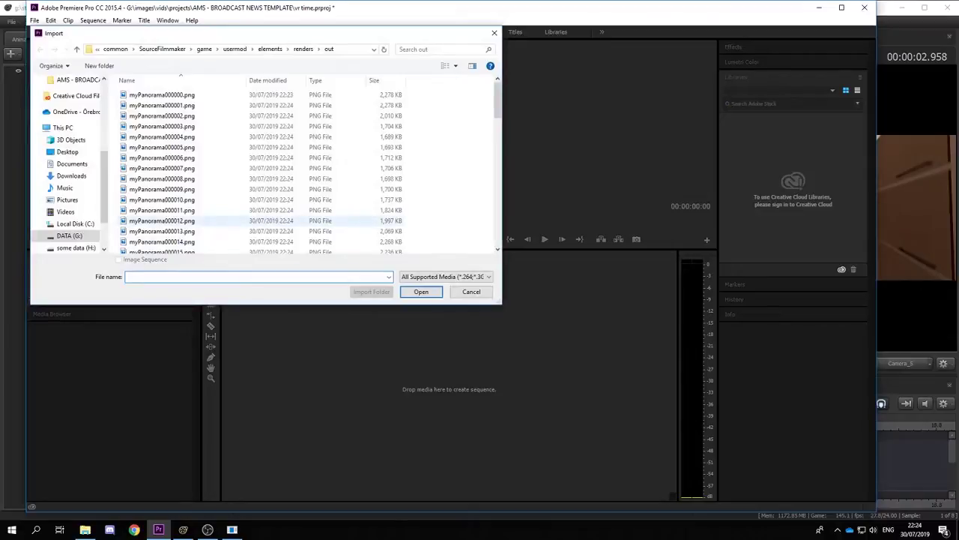
click(163, 96)
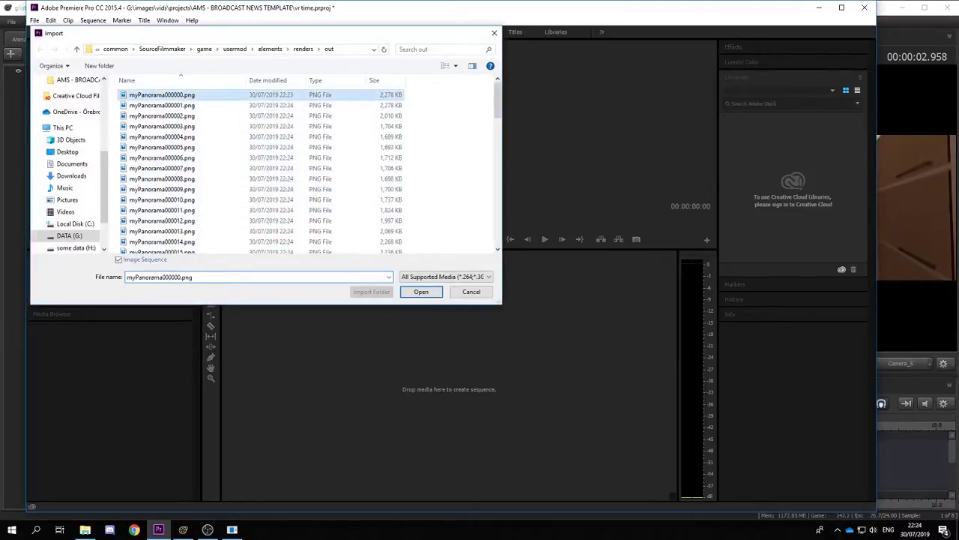
click(421, 291)
- Interpret the imported panorama clip at 24 fps and create a new sequence from it
right_click(81, 316)
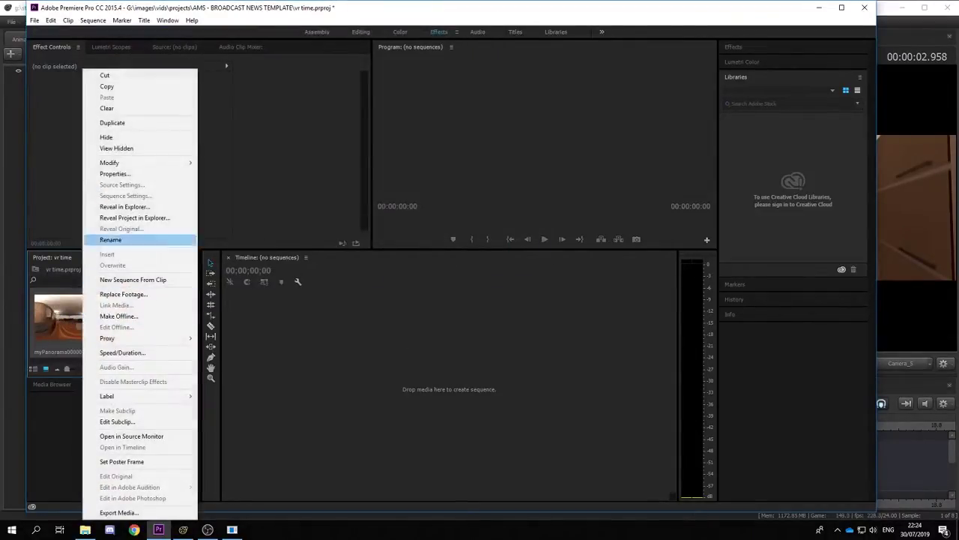
mouse_move(113, 162)
click(240, 172)
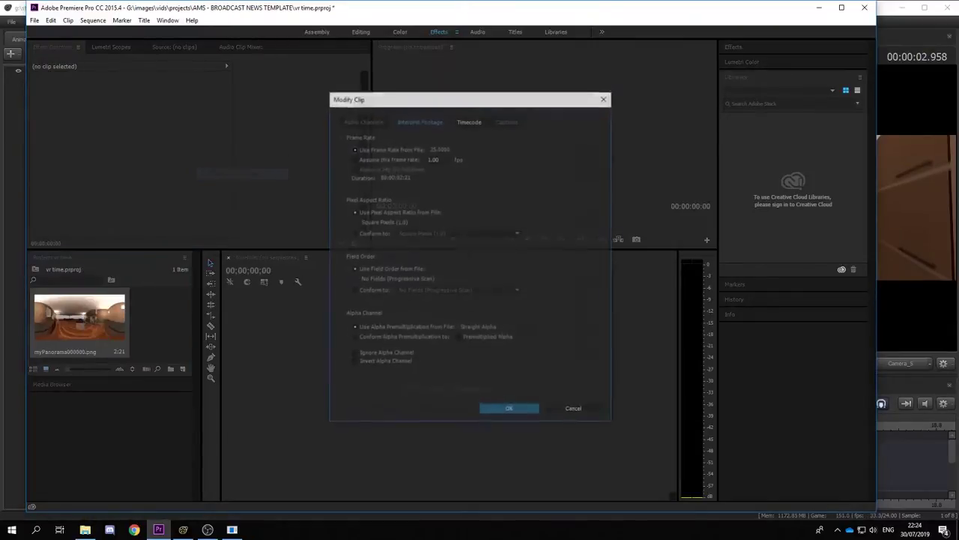
click(355, 159)
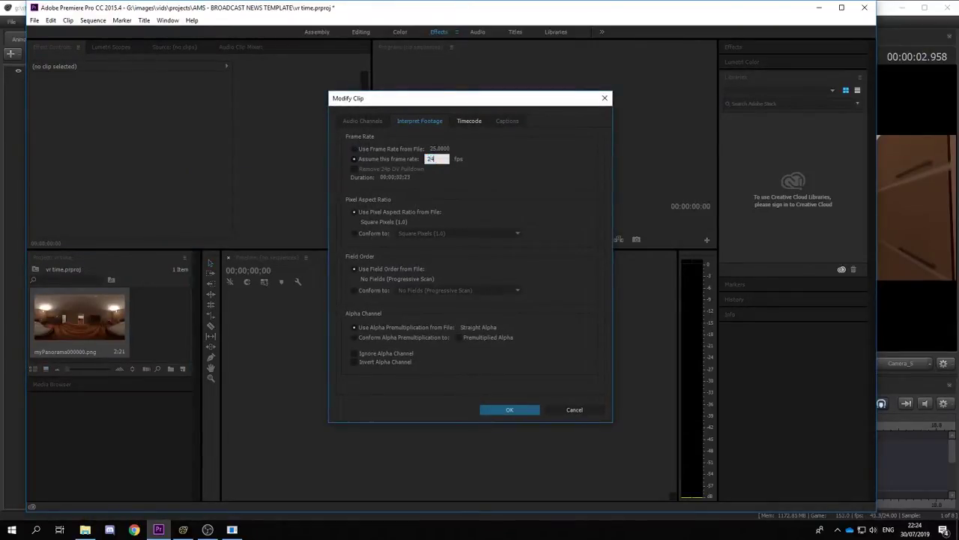
key(Return)
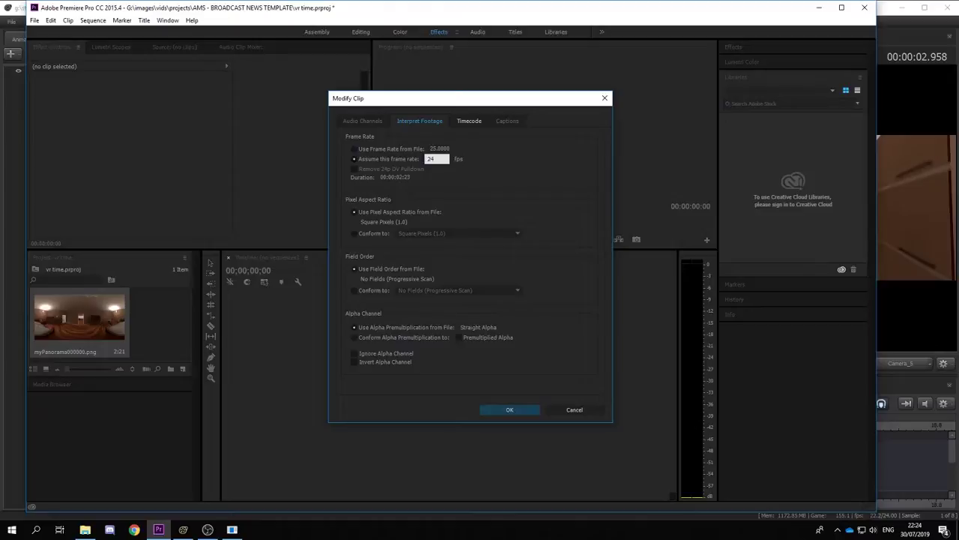
drag(80, 317, 449, 382)
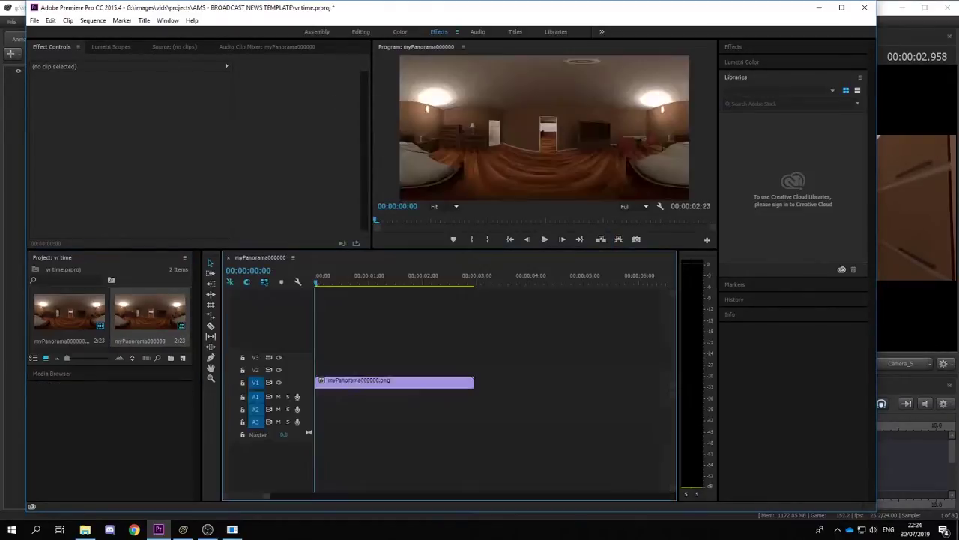
- Apply the default Cross Dissolve to the clip's start and end and shorten both transitions to 13 frames
right_click(316, 381)
click(368, 444)
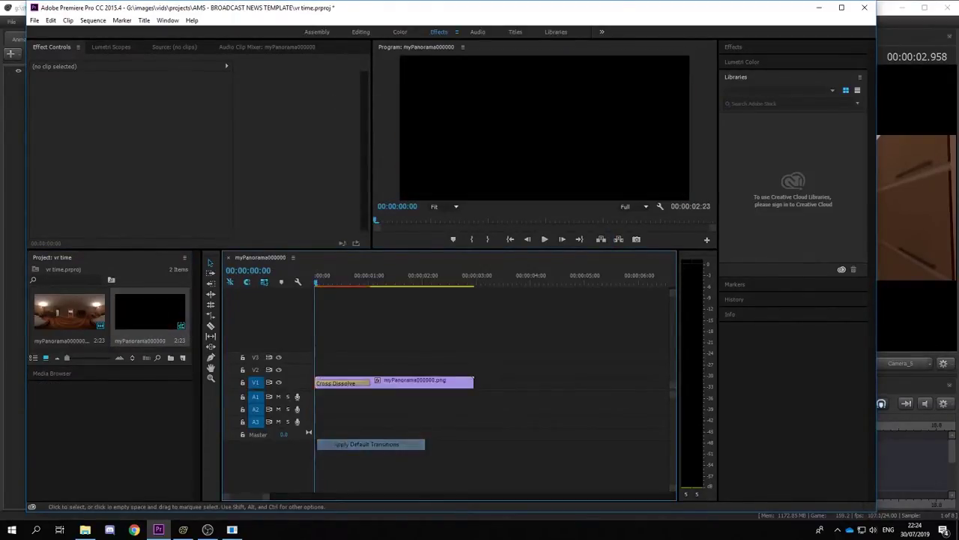
right_click(471, 382)
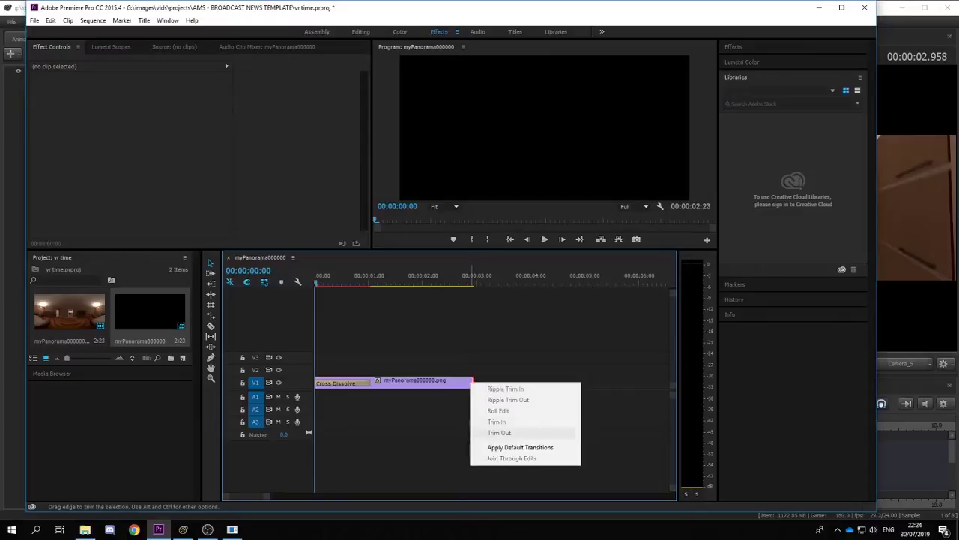
click(510, 448)
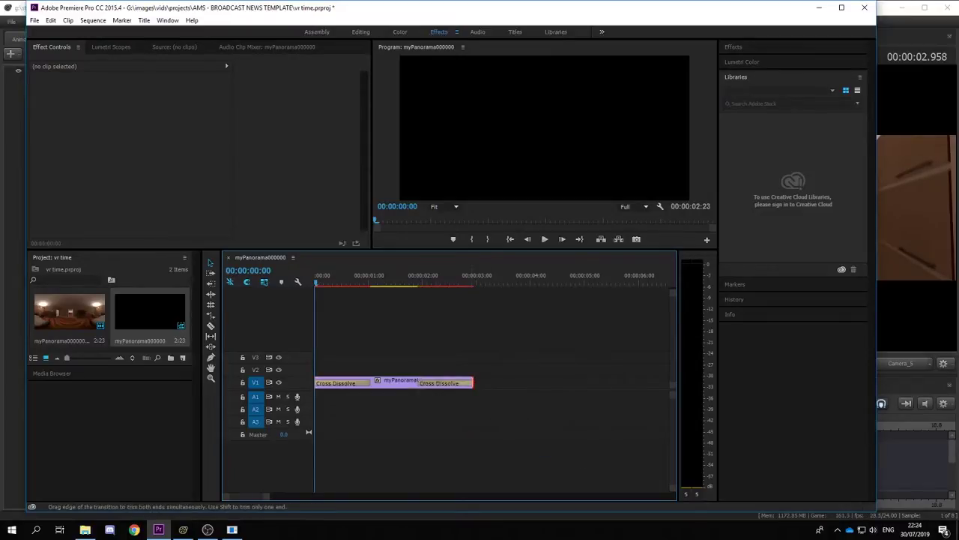
drag(419, 383, 446, 383)
drag(370, 383, 343, 383)
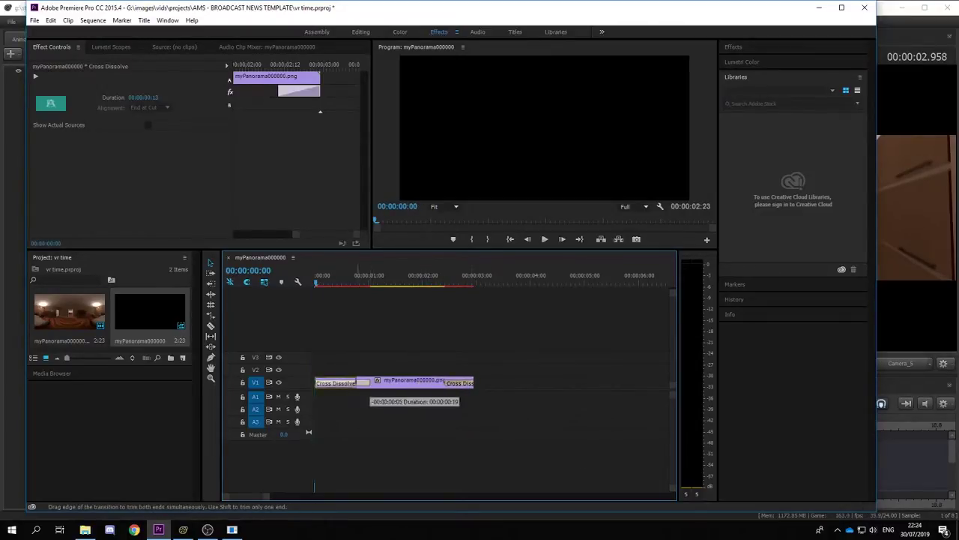
- Export the sequence as a video named .movie.mp4 into the renders folder
click(35, 20)
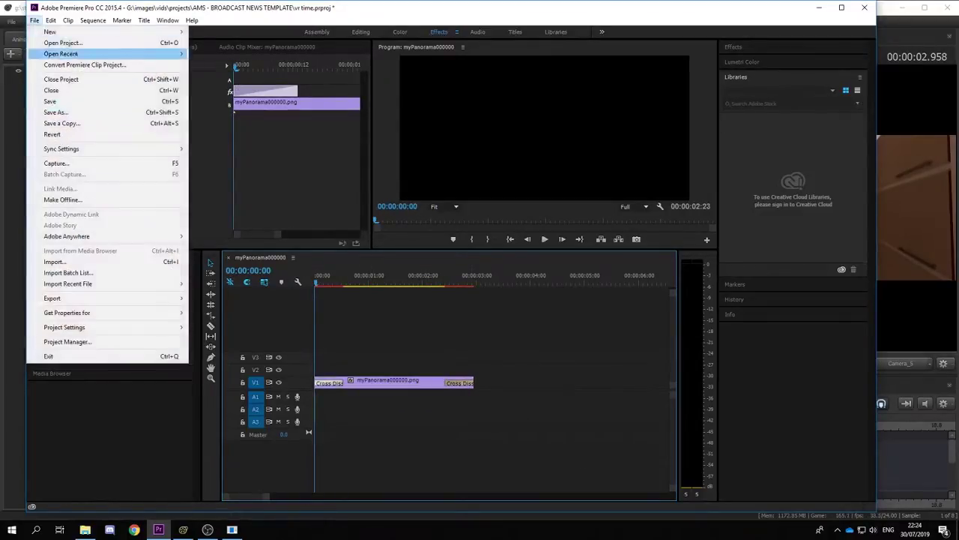
mouse_move(67, 298)
click(213, 297)
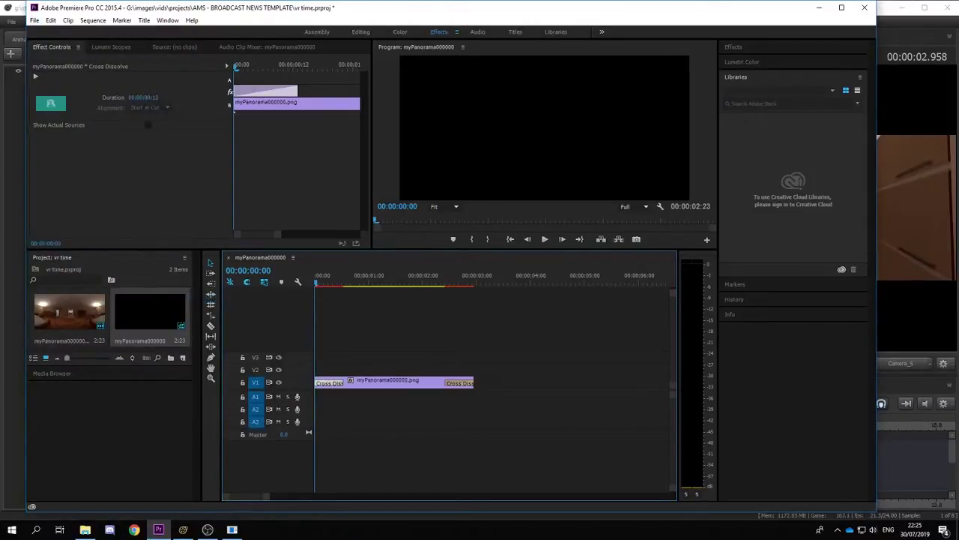
click(568, 117)
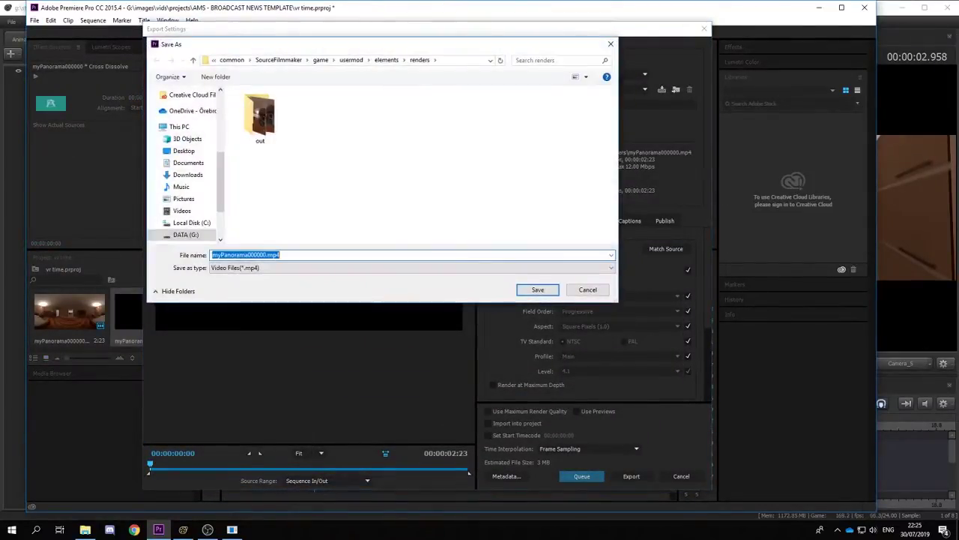
text(ie)
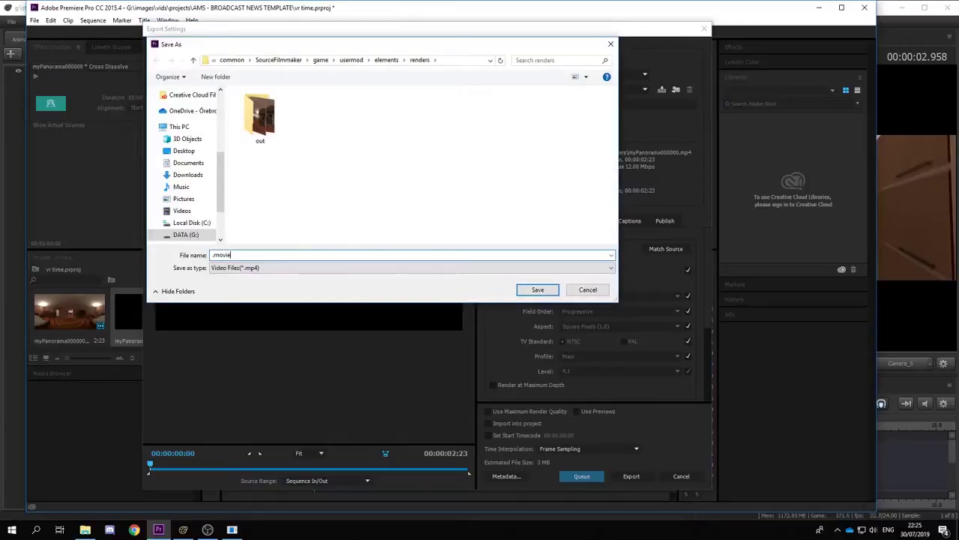
key(Return)
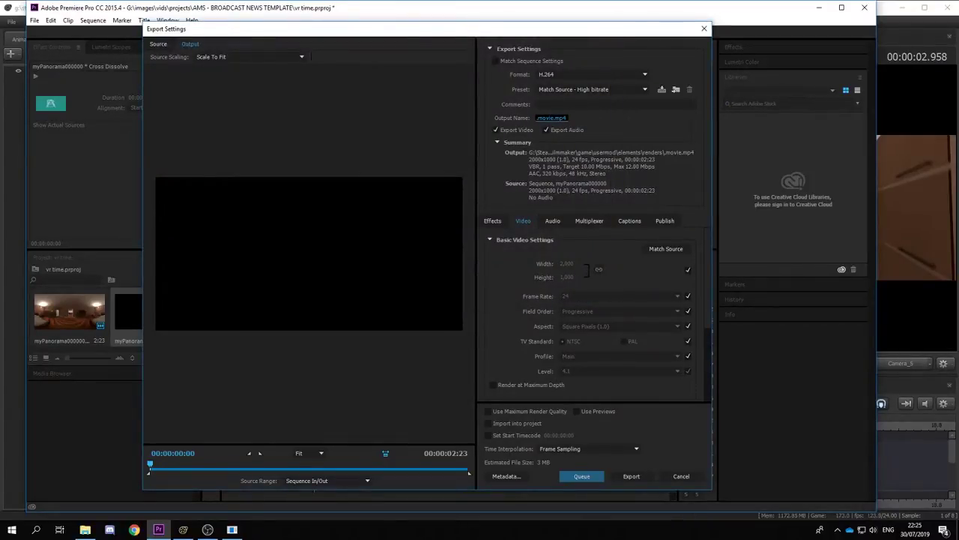
click(631, 476)
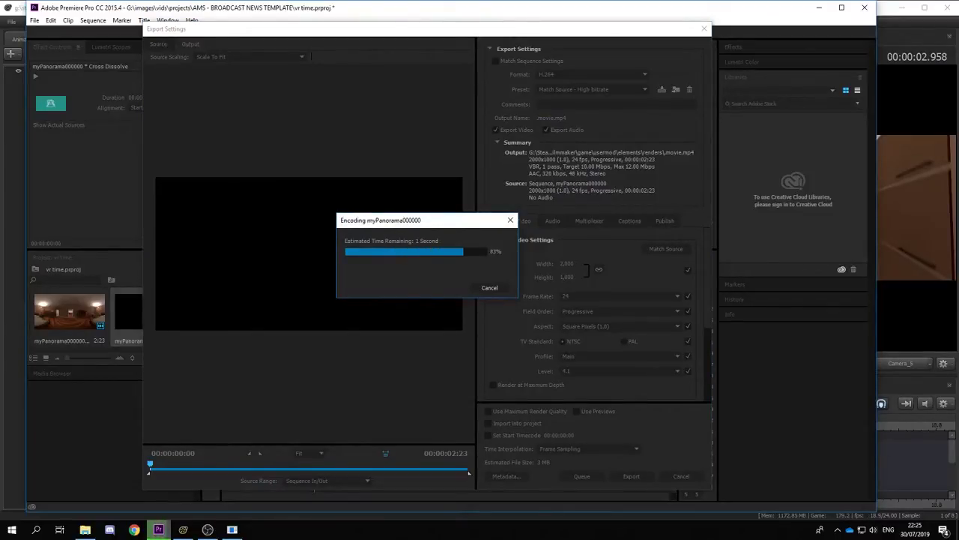
- Switch to File Explorer and open .movie.mp4 from the renders folder in the video player
click(84, 529)
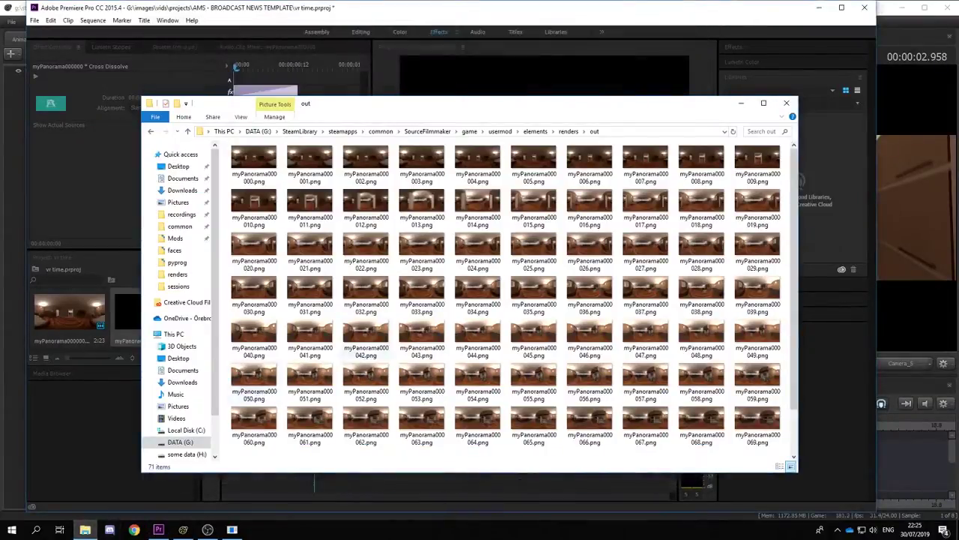
click(569, 131)
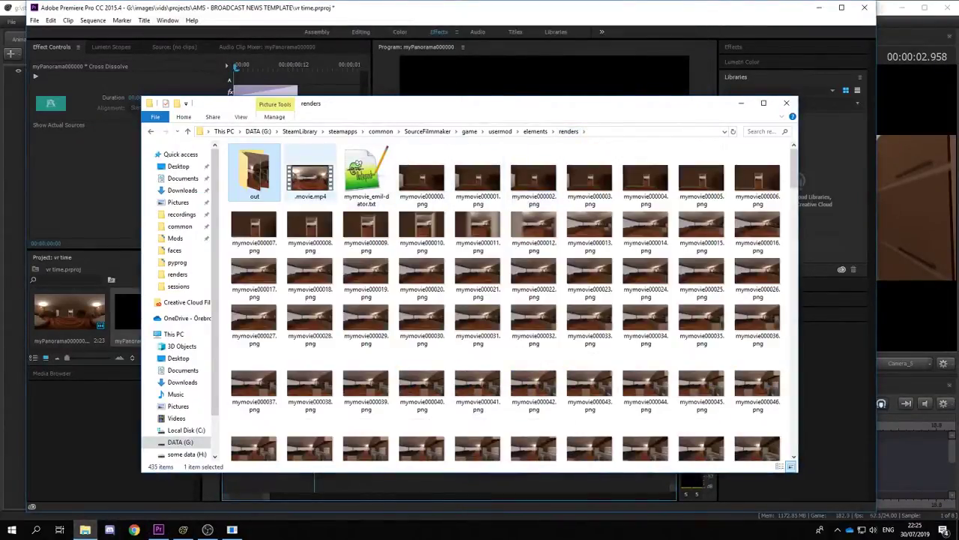
double_click(310, 178)
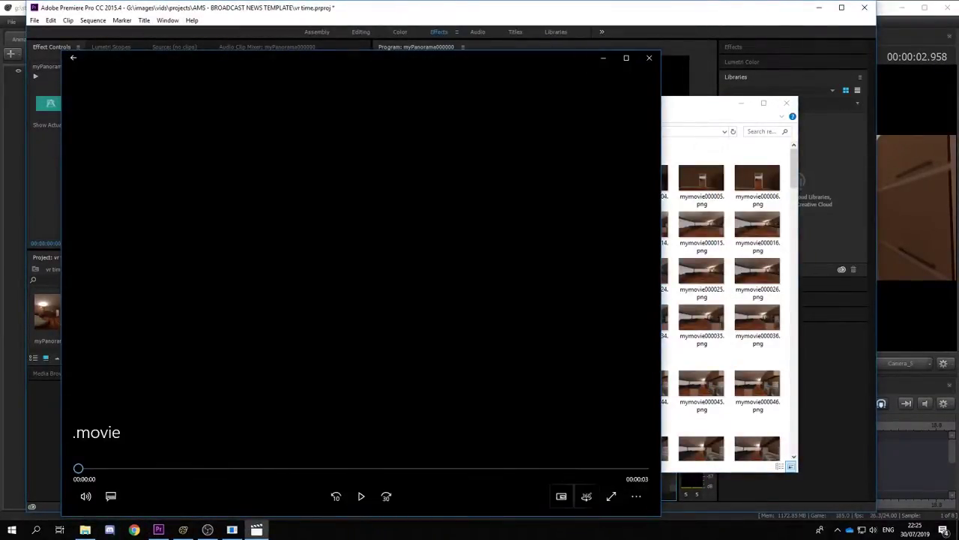